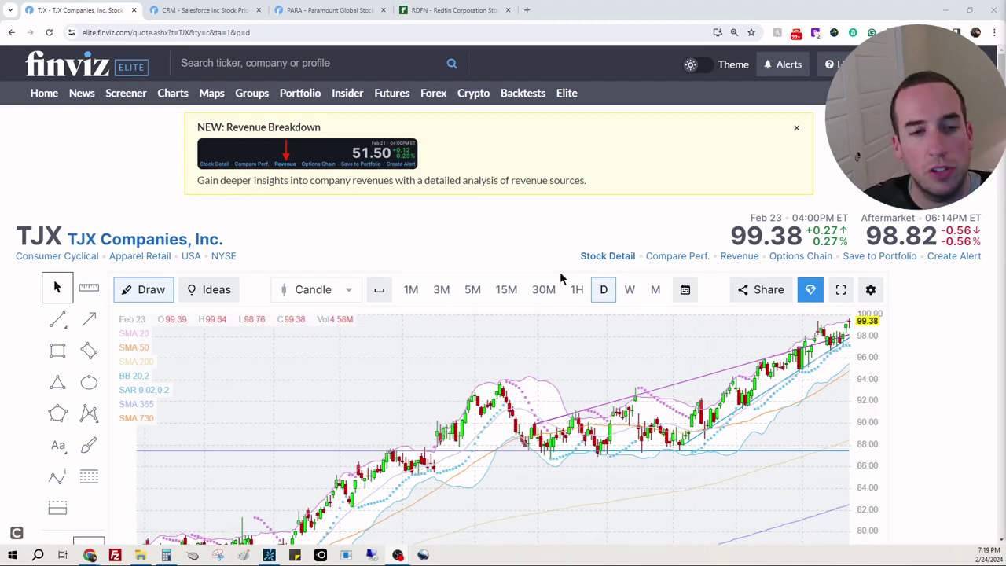
# Show the TJX chart on the monthly timeframe, compress its price scale slightly and shift it to leave empty space after 2024.
pyautogui.scroll(-2, 560, 277)
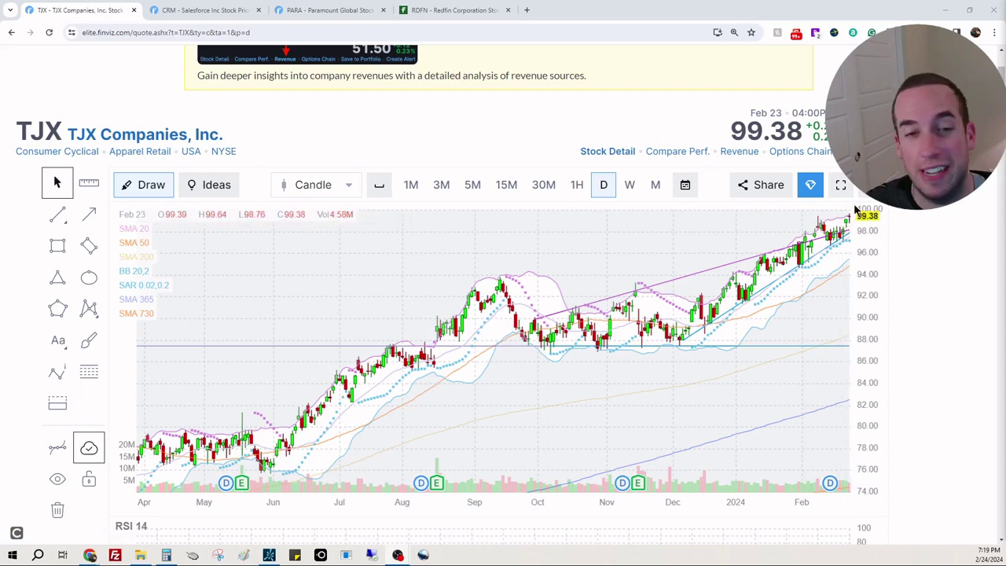
pyautogui.click(656, 188)
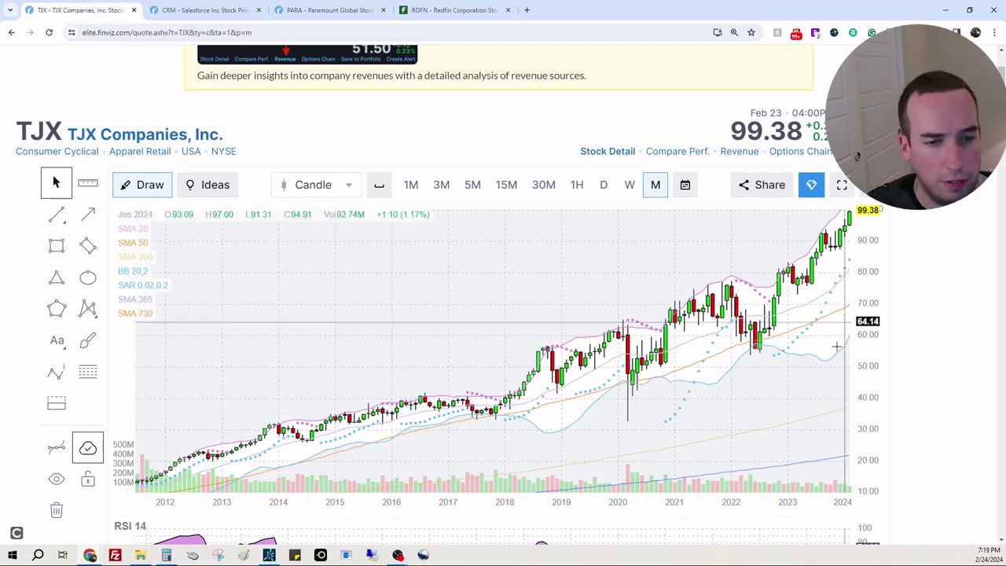
pyautogui.moveTo(875, 303); pyautogui.dragTo(875, 323)
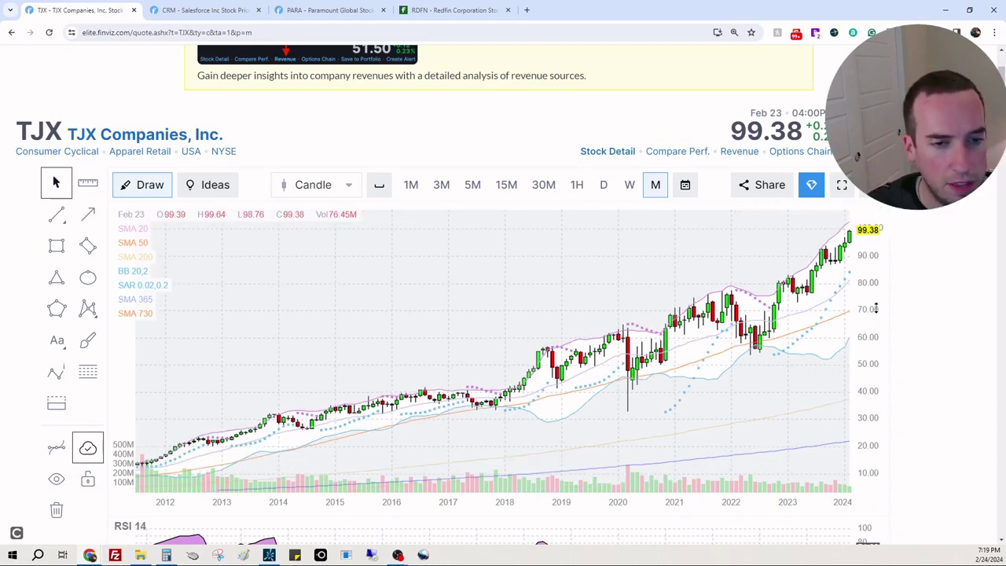
pyautogui.moveTo(723, 377); pyautogui.dragTo(587, 391)
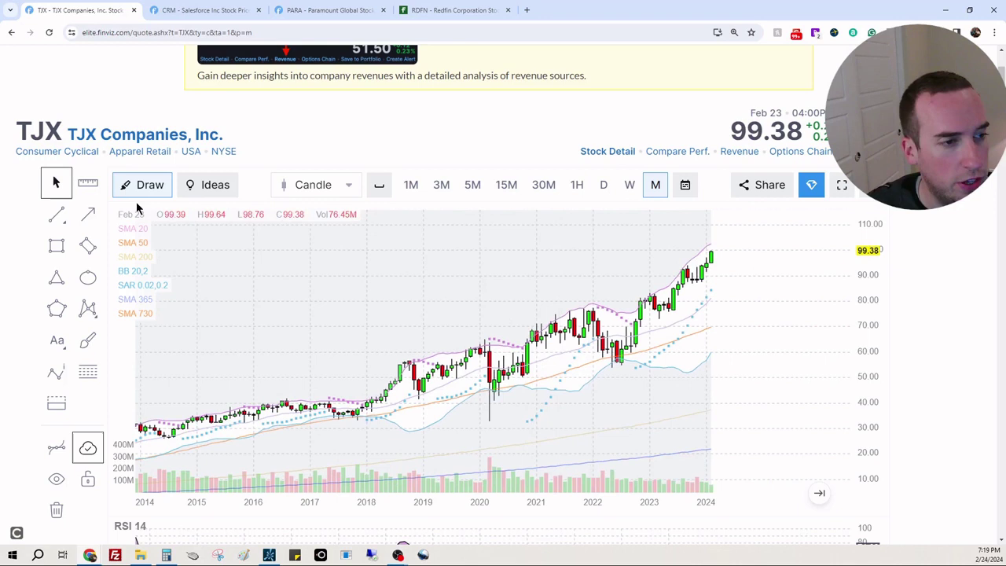
# Draw a rising support line from the early 2020 low at about 33, along the 2022 lows, extended past 2024 to about 93.
pyautogui.click(56, 214)
pyautogui.click(132, 224)
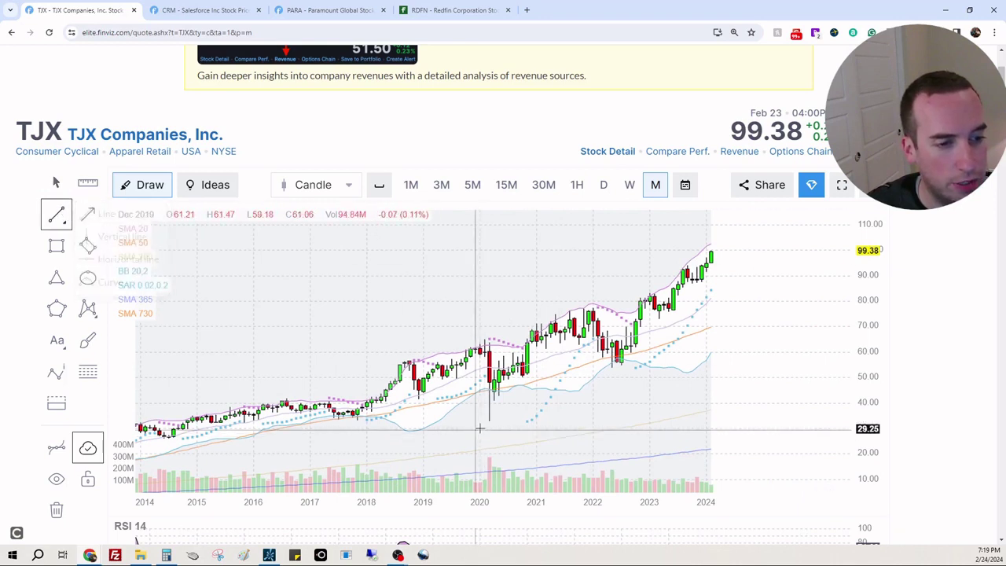
pyautogui.moveTo(489, 421); pyautogui.dragTo(675, 356)
pyautogui.moveTo(749, 305); pyautogui.dragTo(841, 268)
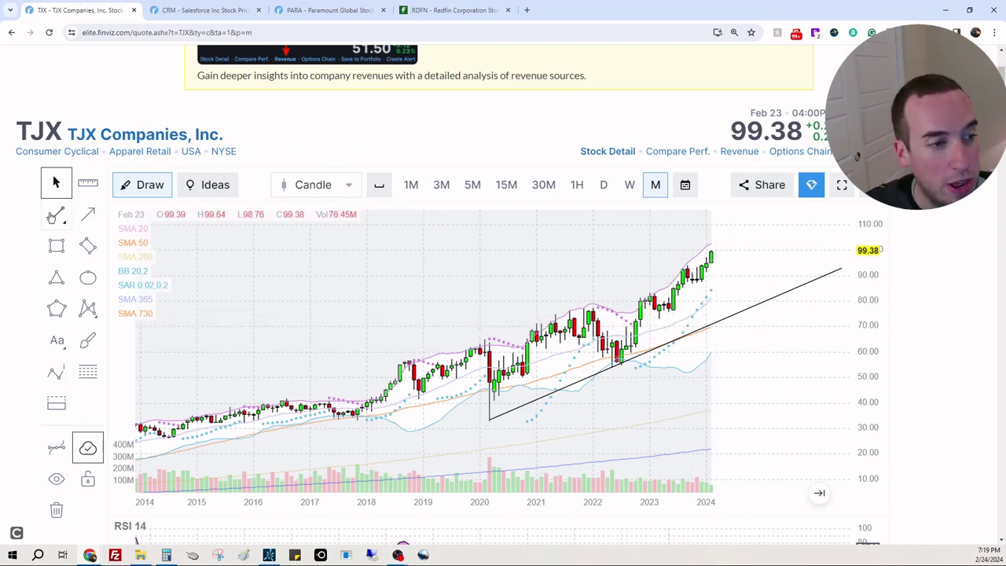
# Draw a steeper support line under the 2023 lows and a resistance line across the highs from early 2020, both extended past 2024.
pyautogui.click(52, 218)
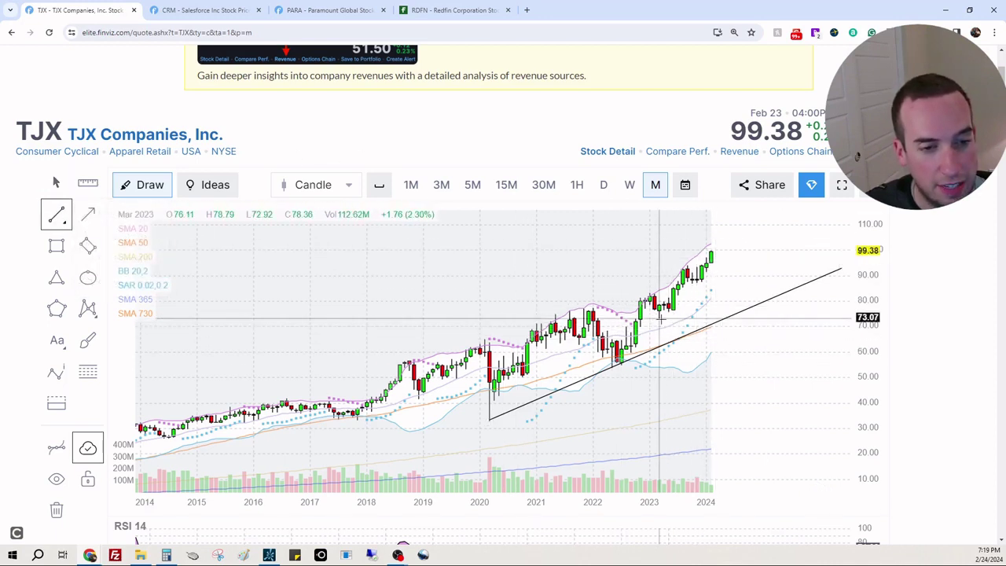
pyautogui.moveTo(676, 309)
pyautogui.mouseDown()
pyautogui.moveTo(786, 262)
pyautogui.moveTo(793, 241)
pyautogui.mouseUp()
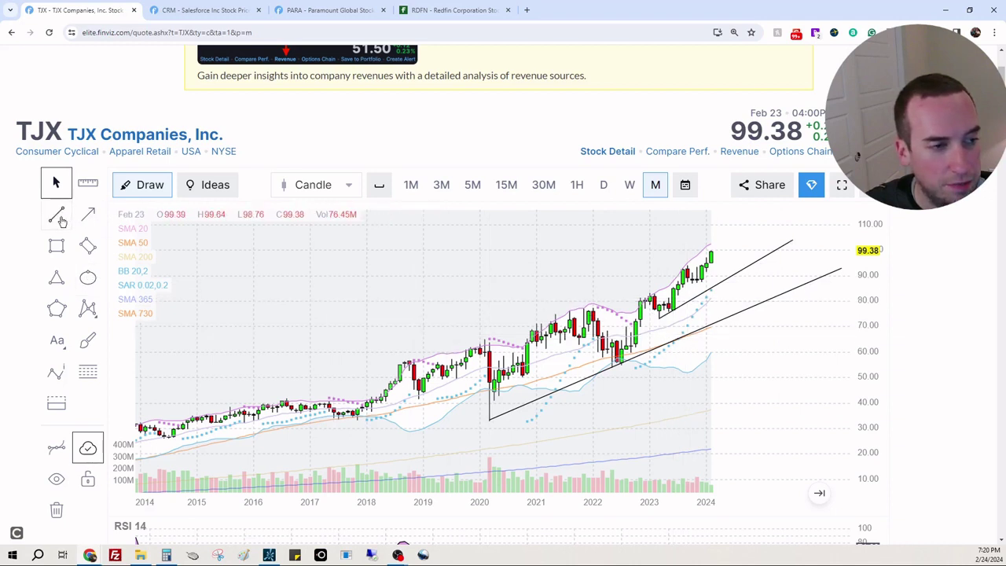
pyautogui.click(59, 217)
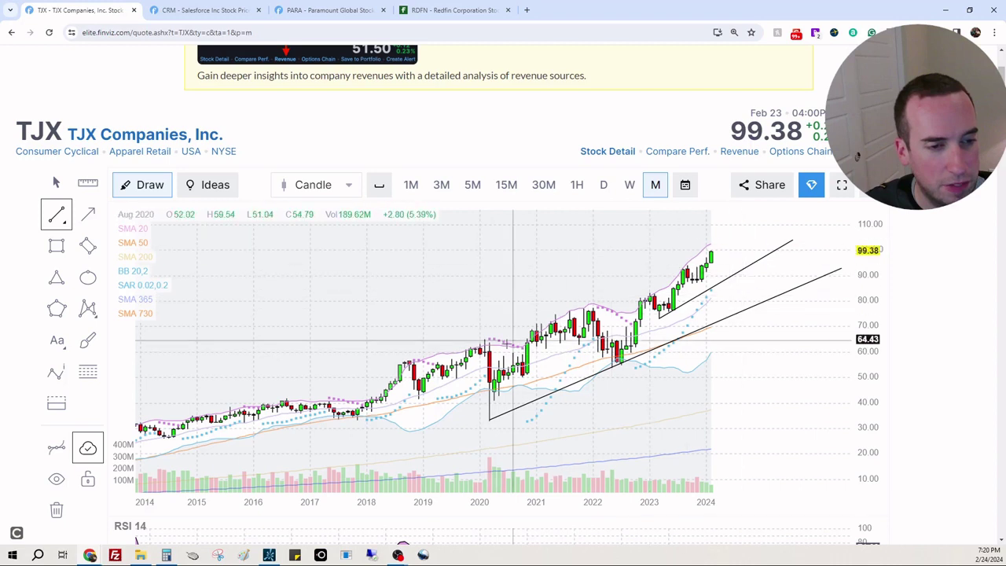
pyautogui.moveTo(485, 340); pyautogui.dragTo(797, 236)
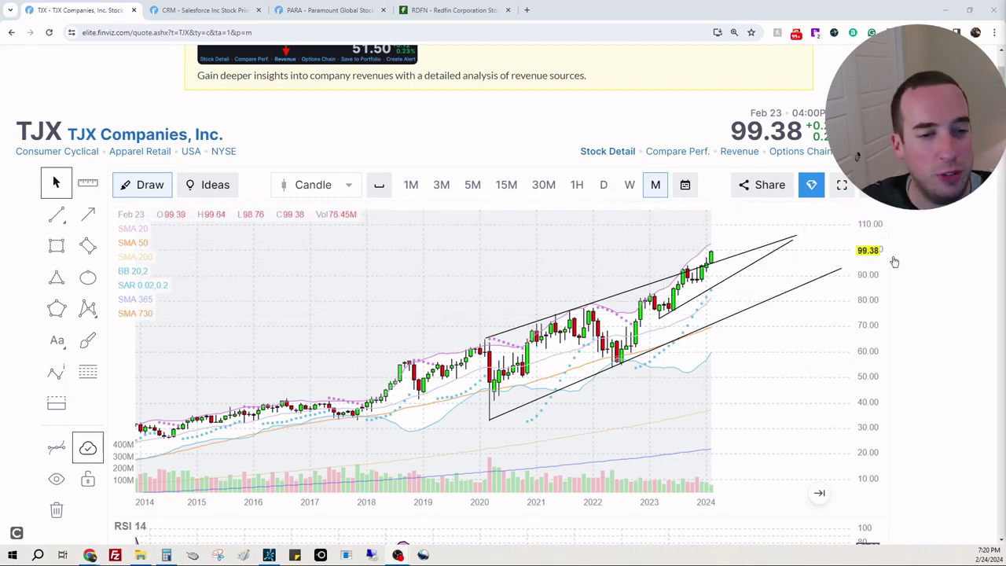
# Examine the RSI, MACD, MFI and RMI indicators beneath the monthly chart and the TJX fundamentals table.
pyautogui.scroll(-5, 904, 263)
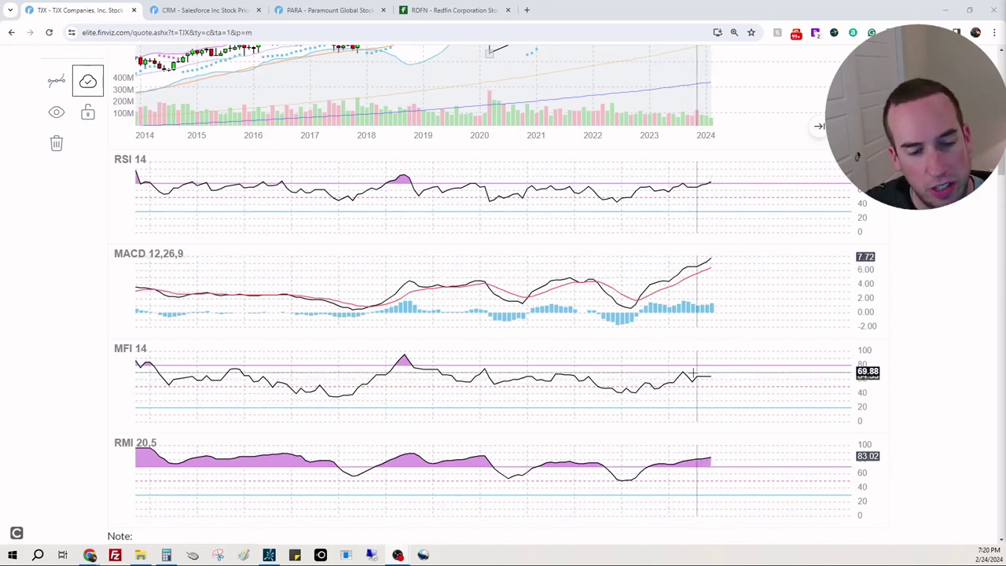
pyautogui.scroll(1, 818, 360)
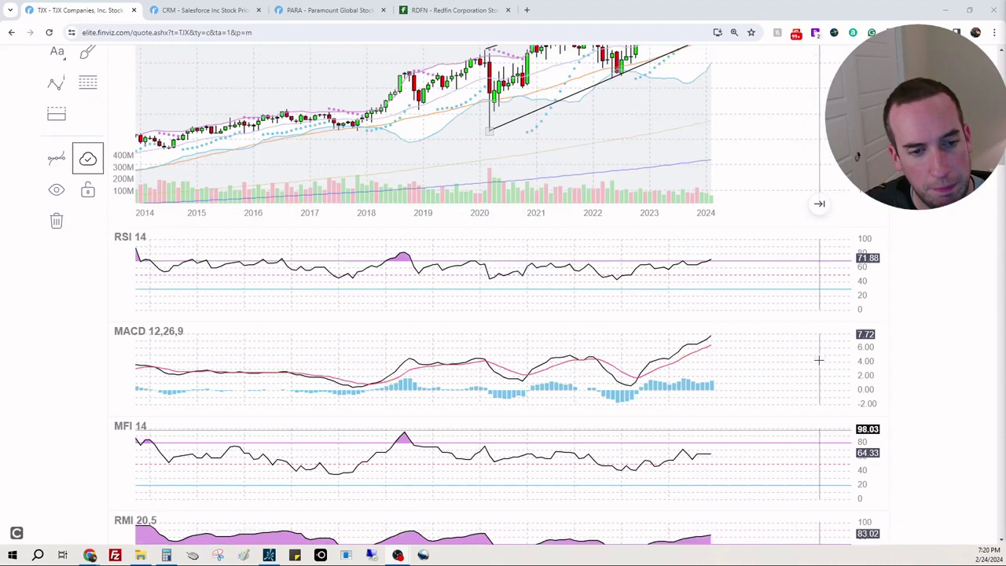
pyautogui.scroll(2, 818, 360)
pyautogui.scroll(-2, 697, 342)
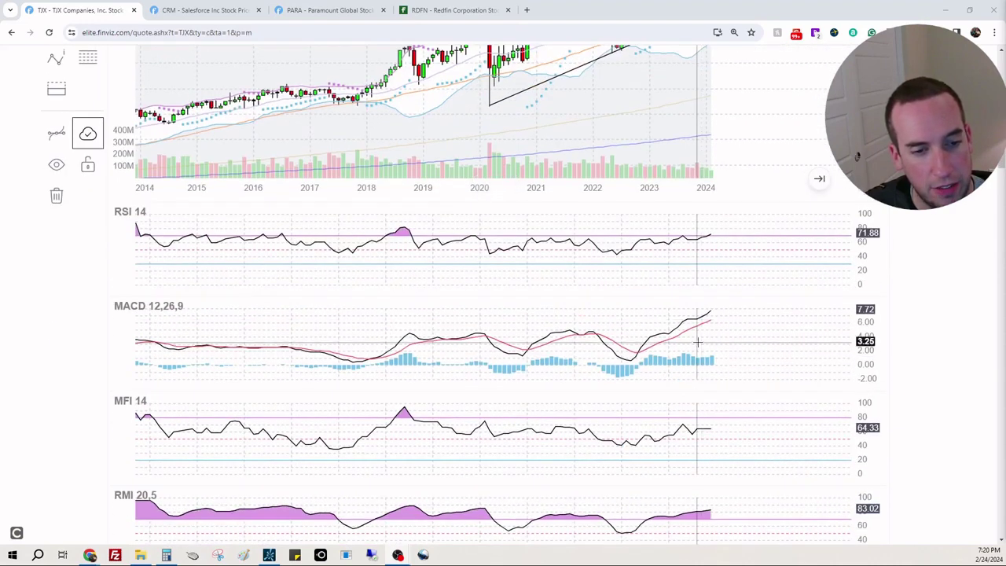
pyautogui.scroll(3, 697, 342)
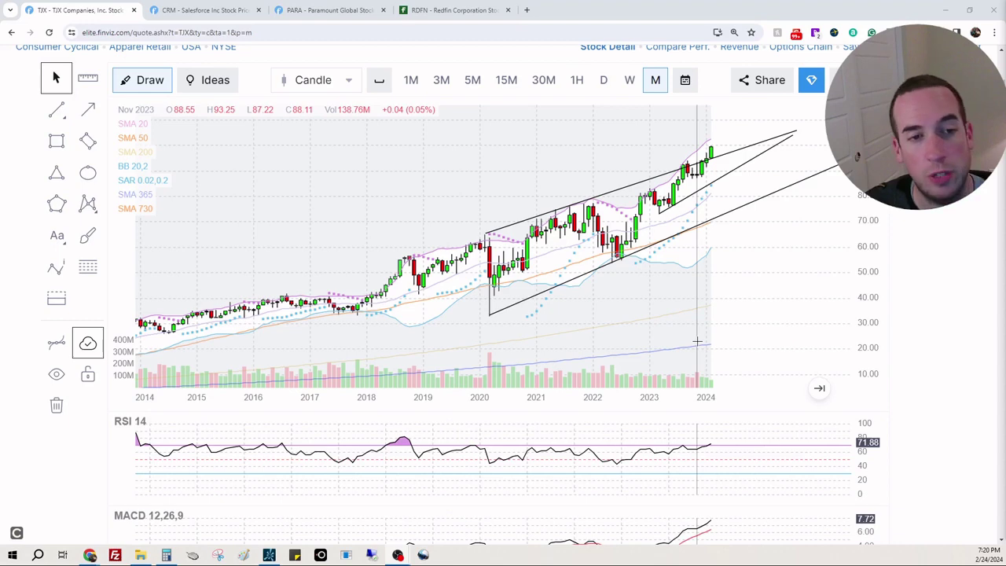
pyautogui.scroll(-5, 697, 342)
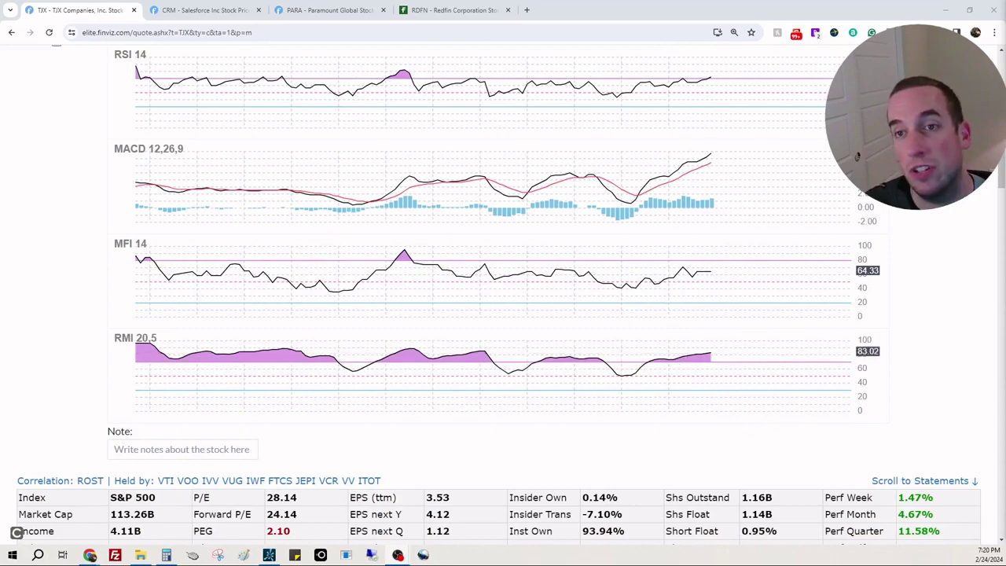
pyautogui.scroll(-3, 849, 385)
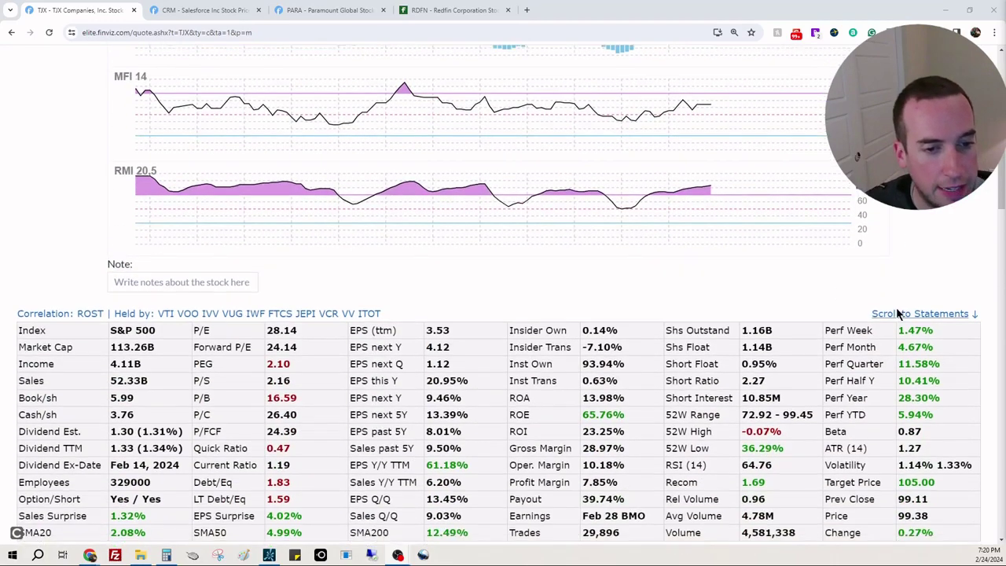
pyautogui.scroll(-1, 933, 250)
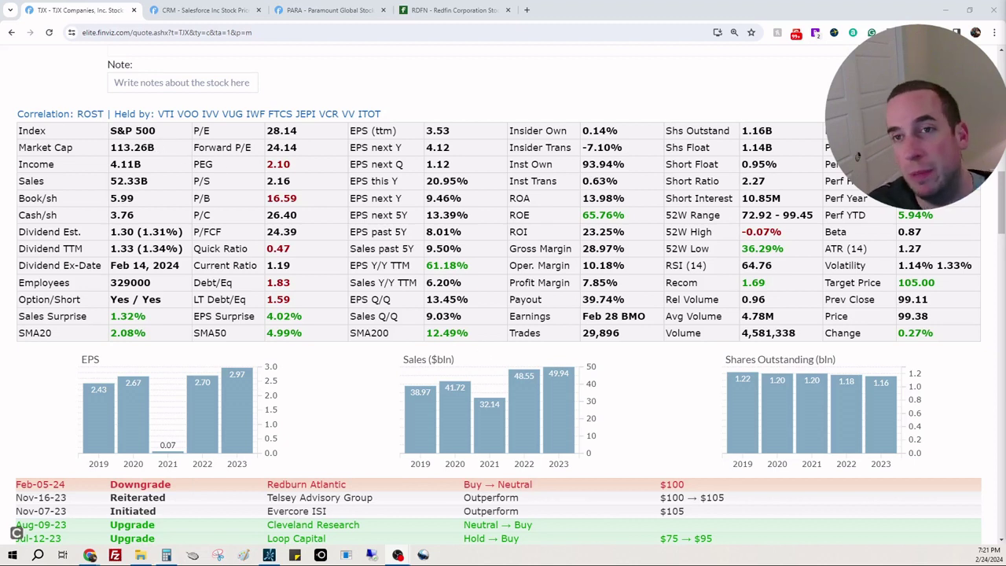
# Switch to Calculator, clear it and move its window off the market cap, income and sales figures.
pyautogui.click(165, 555)
pyautogui.click(421, 335)
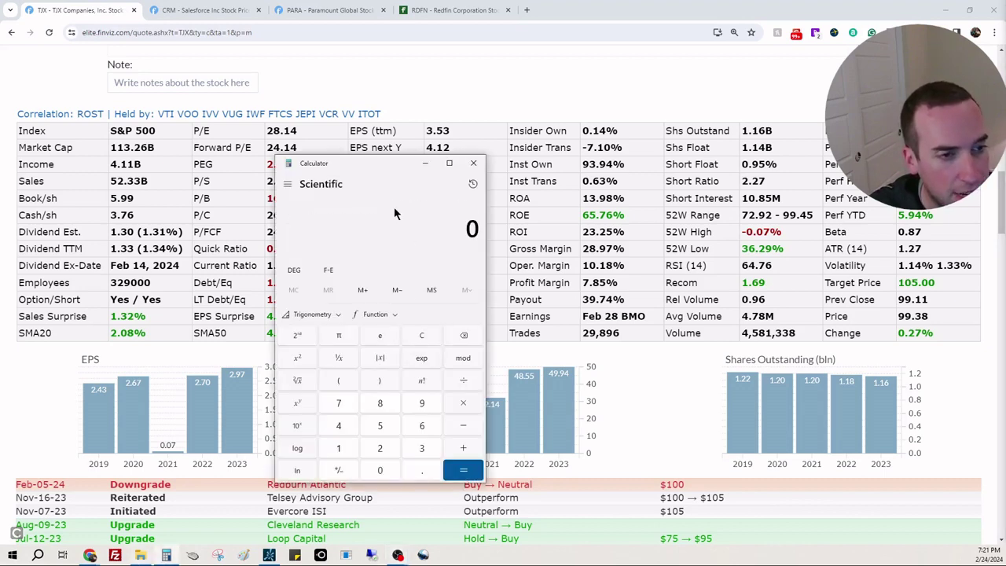
pyautogui.moveTo(388, 166); pyautogui.dragTo(485, 123)
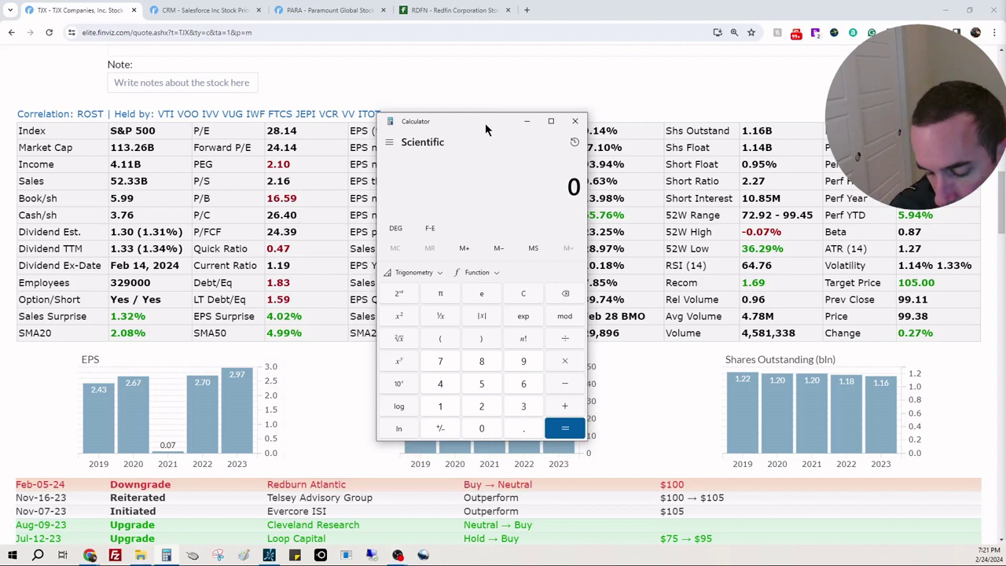
# Add the market cap 113.26, income 4.11 and sales 52.33 (in billions) in the calculator.
pyautogui.write('113')
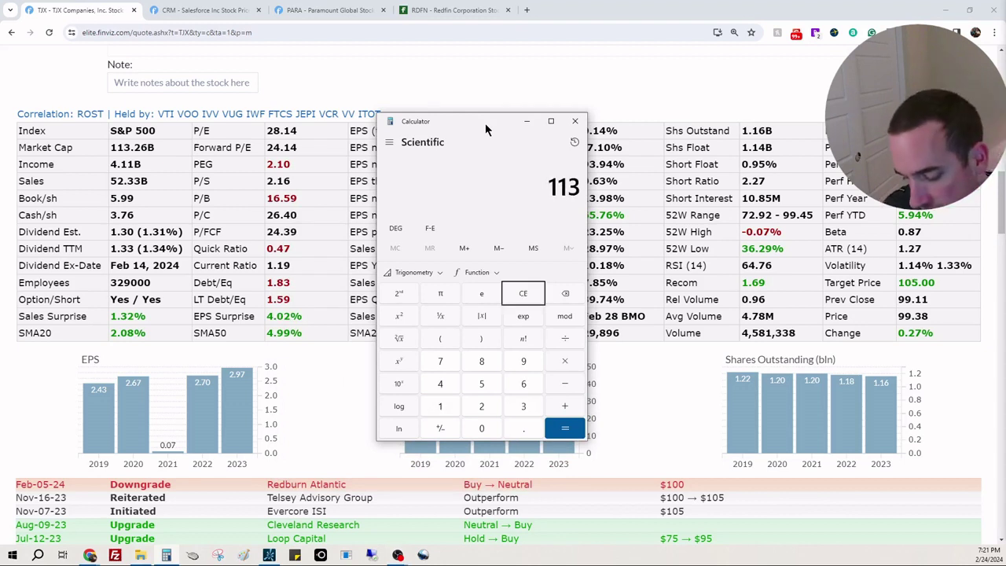
pyautogui.write('.')
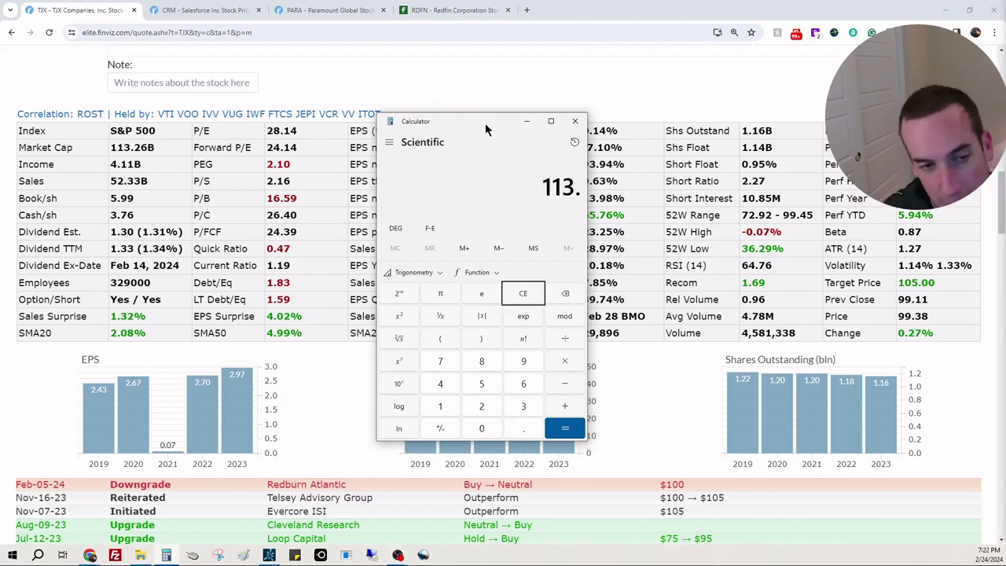
pyautogui.write('26')
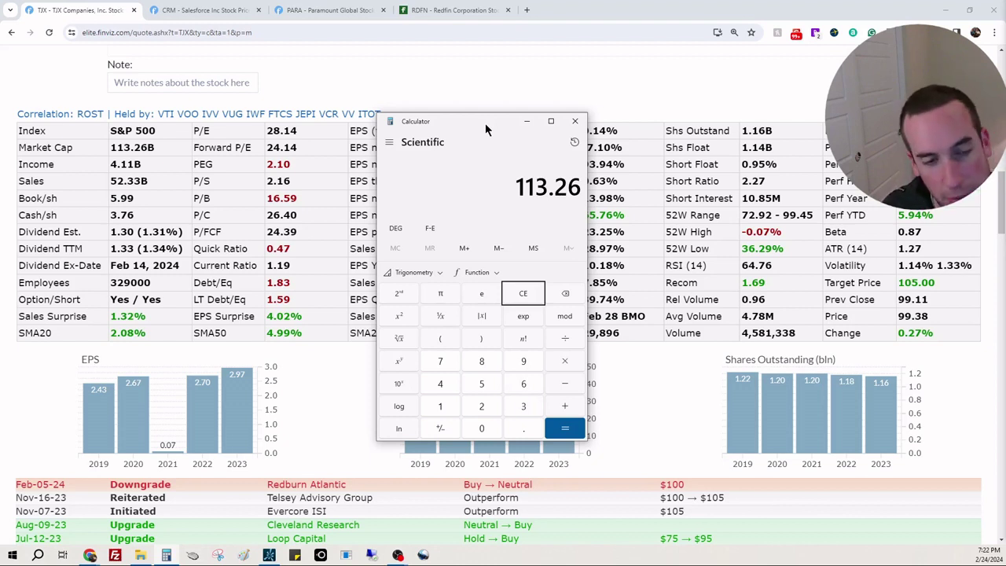
pyautogui.press('+')
pyautogui.write('4.11')
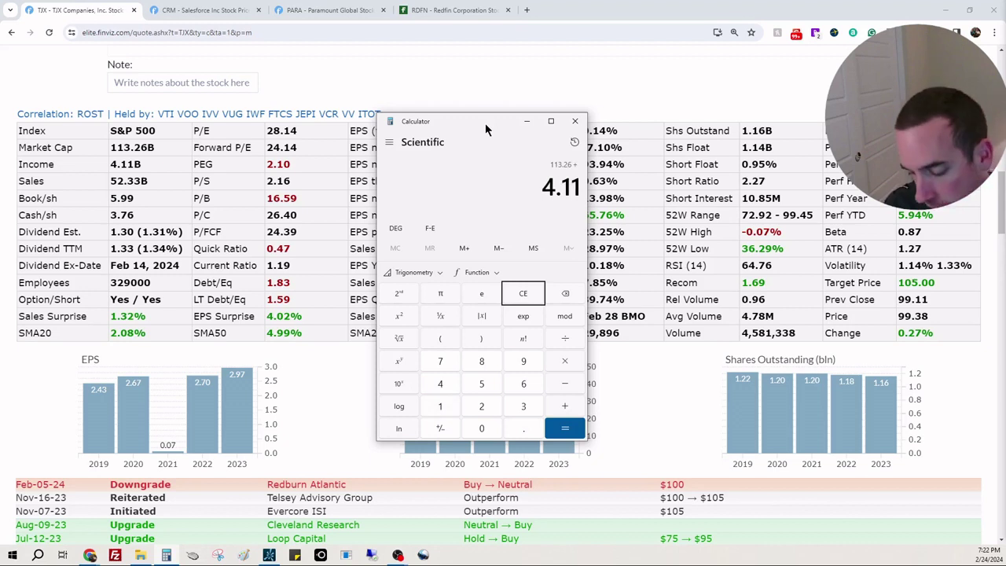
pyautogui.press('+')
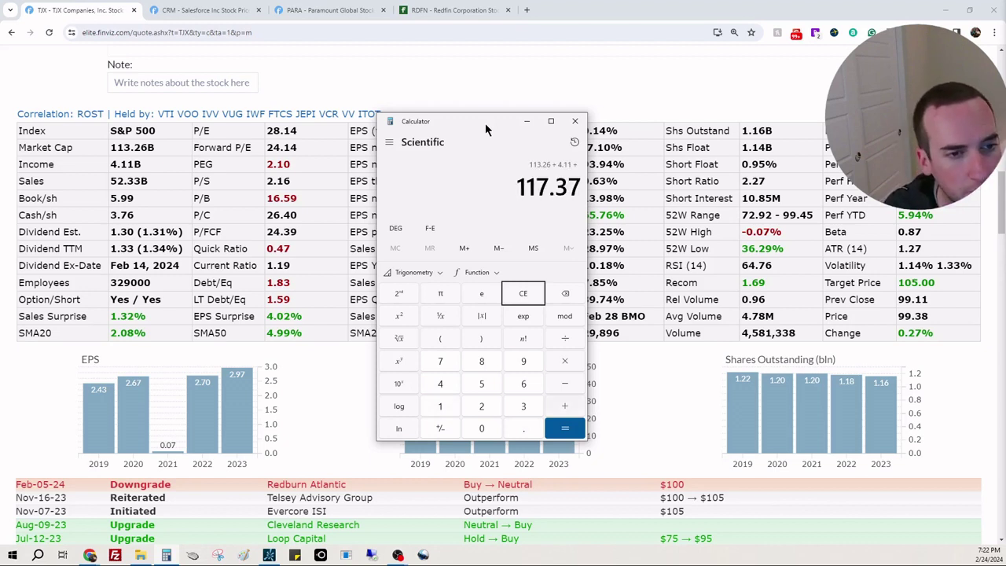
pyautogui.write('5233')
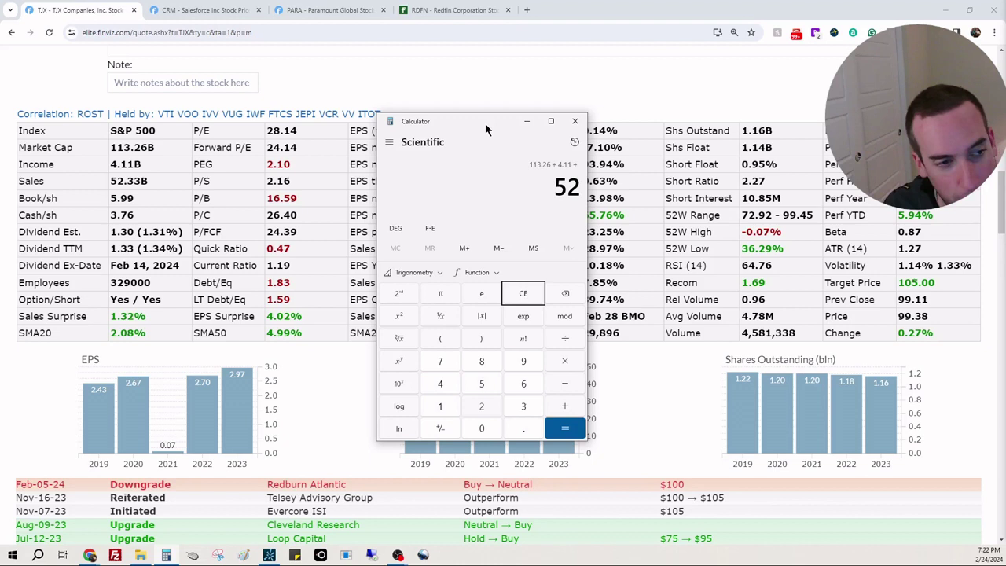
pyautogui.press('BackSpace')
pyautogui.press('BackSpace')
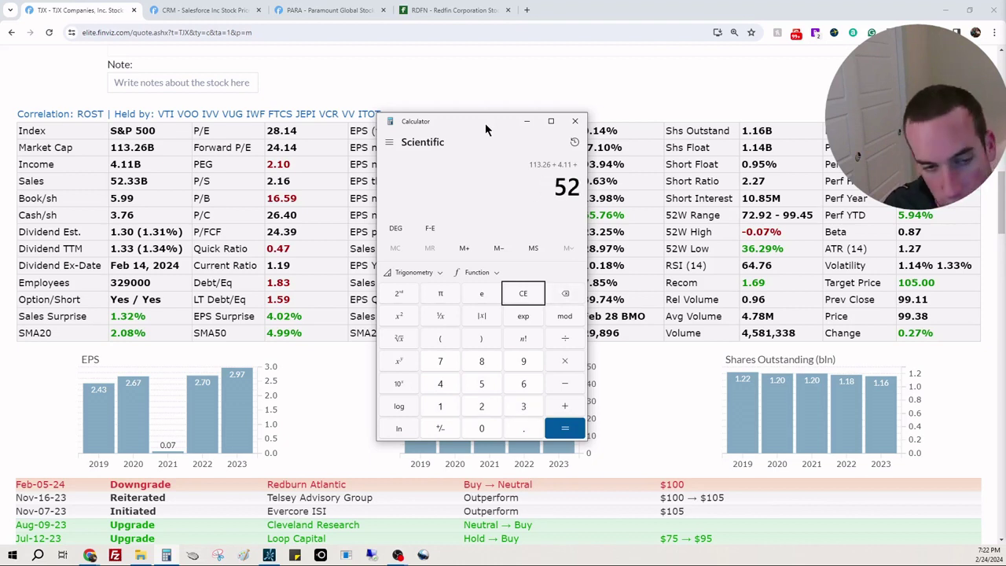
pyautogui.write('.33')
pyautogui.press('Return')
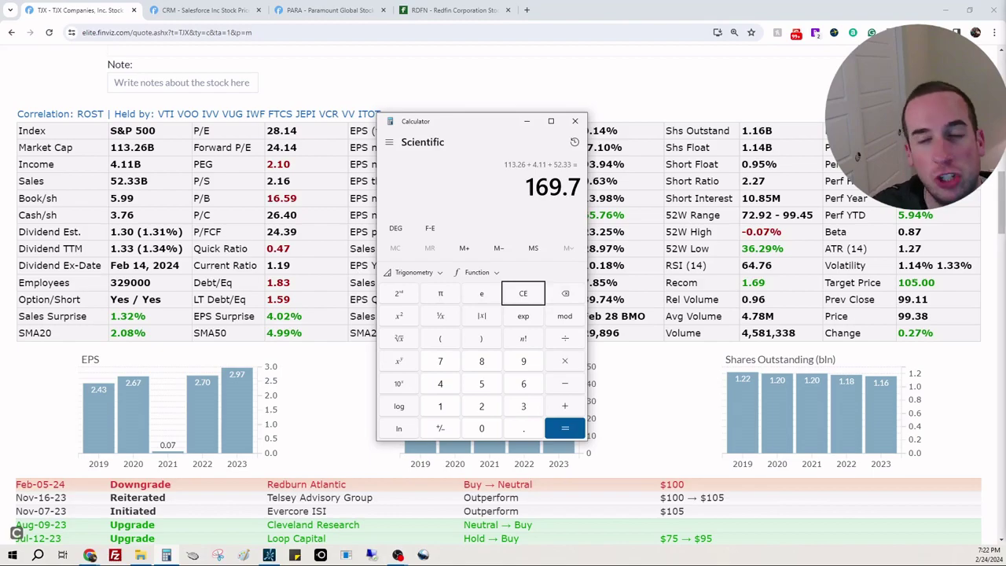
# Open the TJX balance sheet in the financial statements section of the stock page.
pyautogui.scroll(-15, 745, 386)
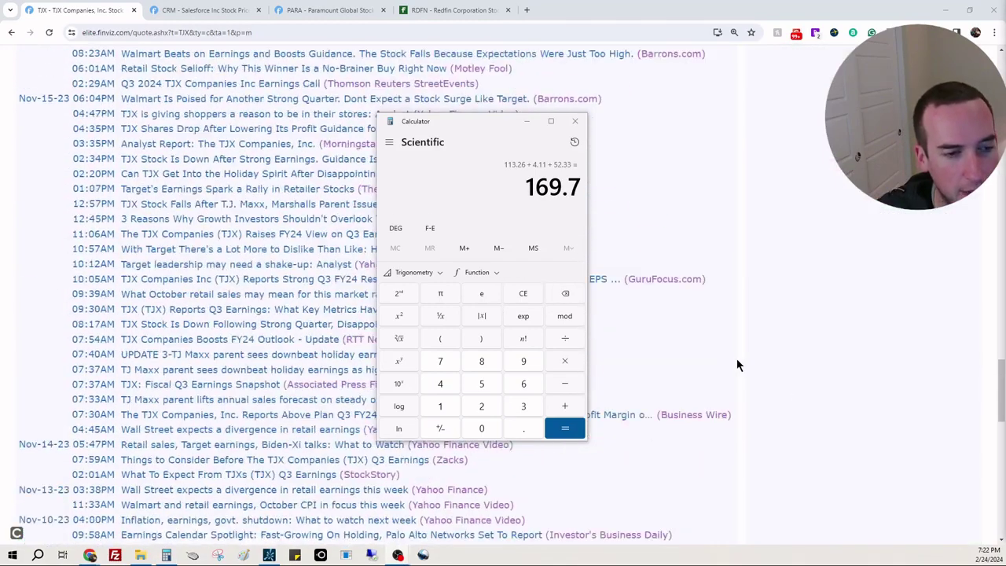
pyautogui.scroll(-4, 726, 392)
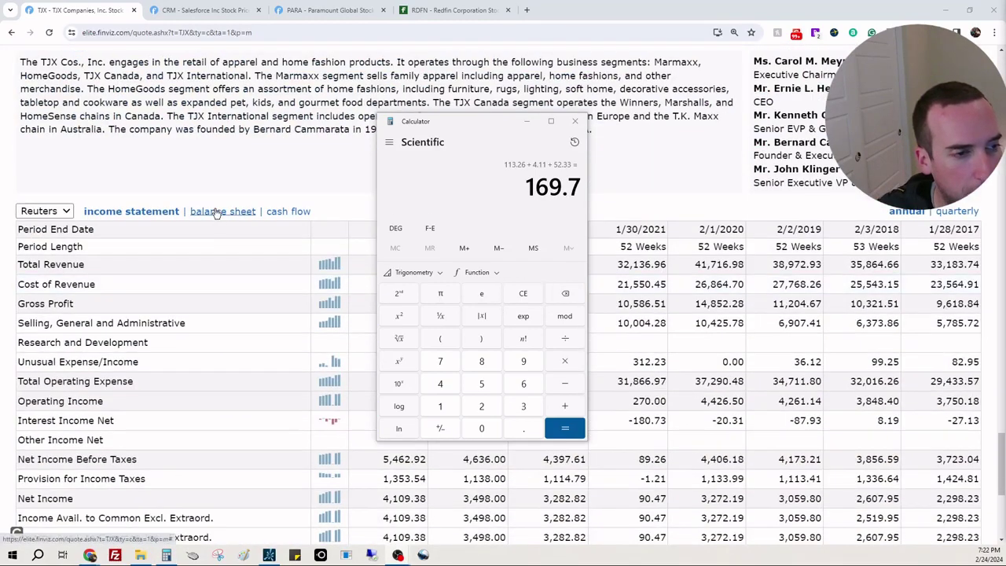
pyautogui.click(217, 212)
pyautogui.scroll(-2, 618, 183)
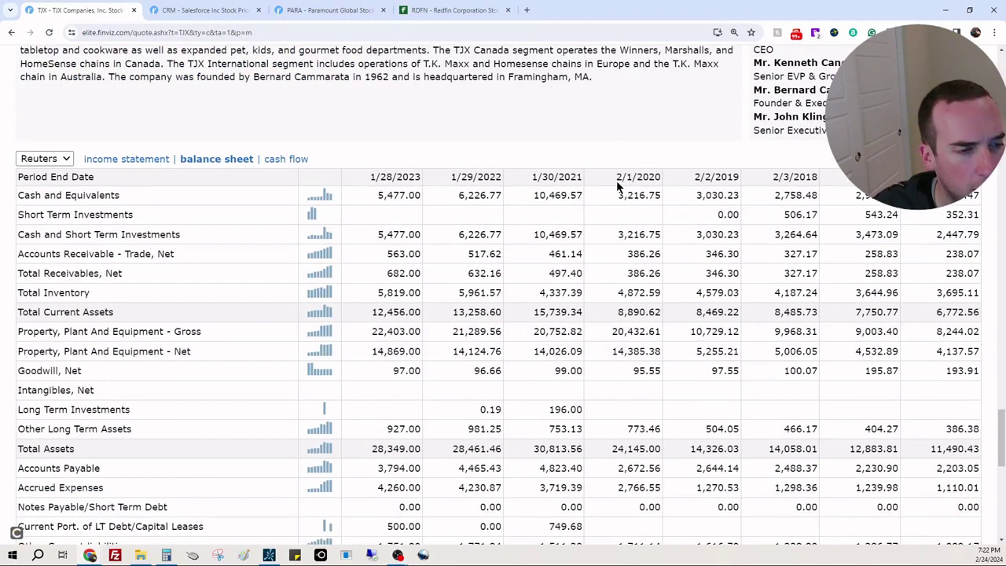
# Bring the calculator back, place it clear of the latest balance sheet column and add the 5.477 billion in cash and equivalents.
pyautogui.click(165, 555)
pyautogui.moveTo(463, 121); pyautogui.dragTo(641, 118)
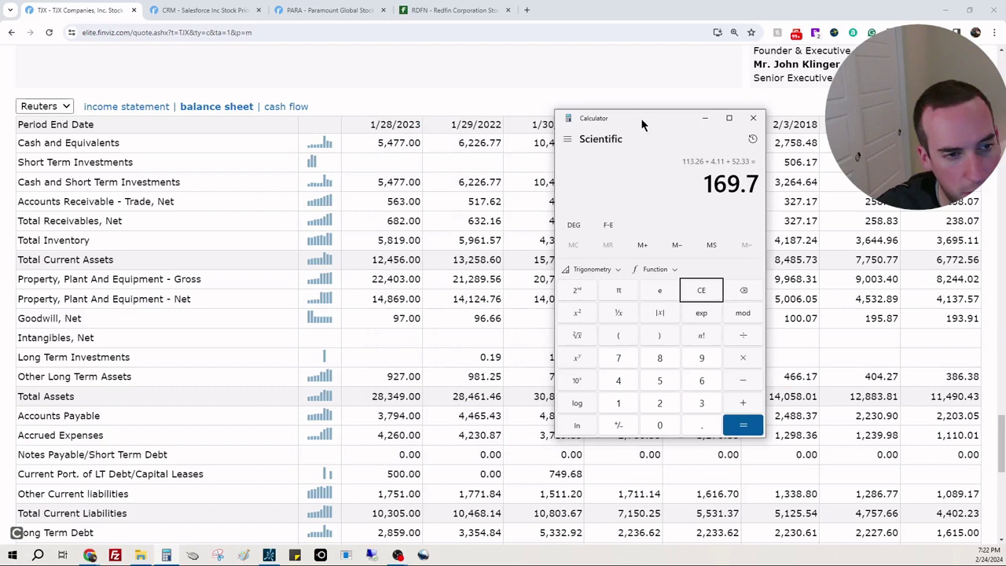
pyautogui.write('+')
pyautogui.write('5')
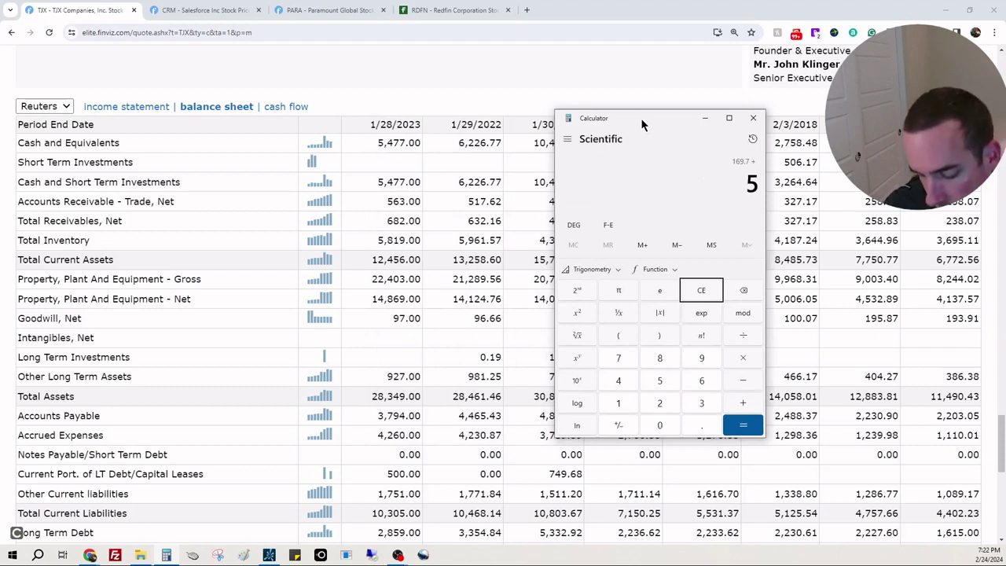
pyautogui.write('.477')
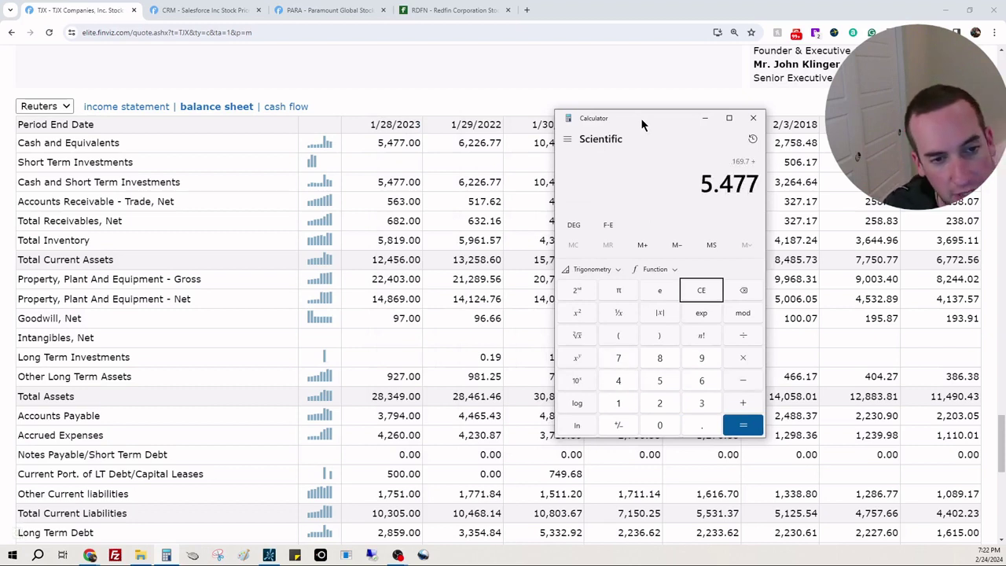
pyautogui.press('Return')
# Subtract the latest total debt of 3.359 billion from the running calculator sum, and return to the balance sheet.
pyautogui.write('-')
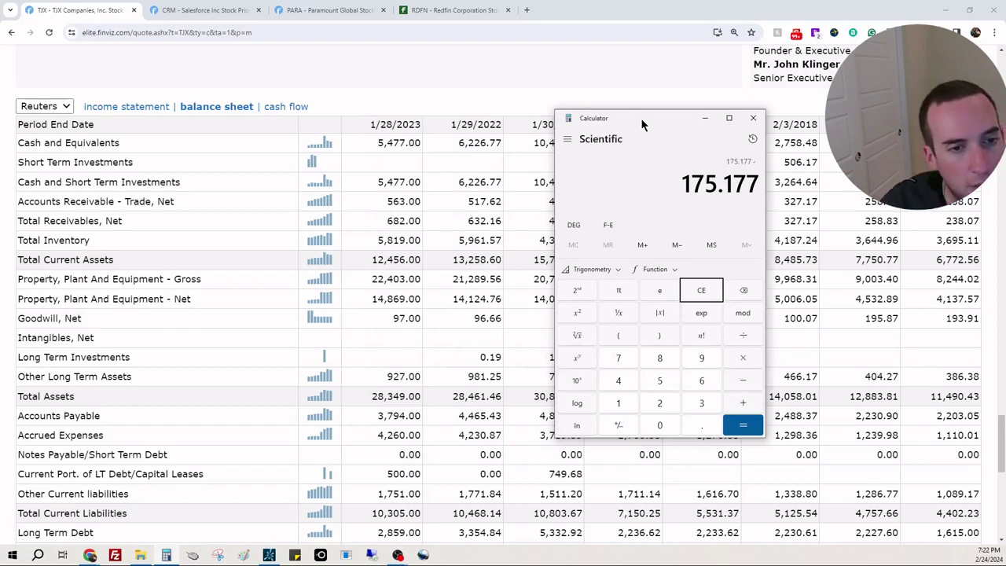
pyautogui.scroll(-2, 436, 423)
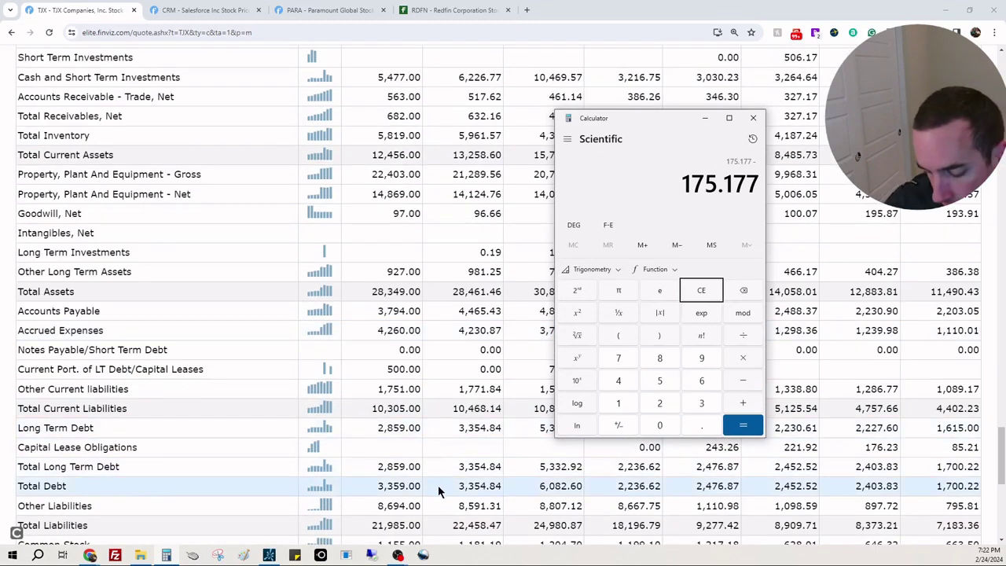
pyautogui.write('3.359')
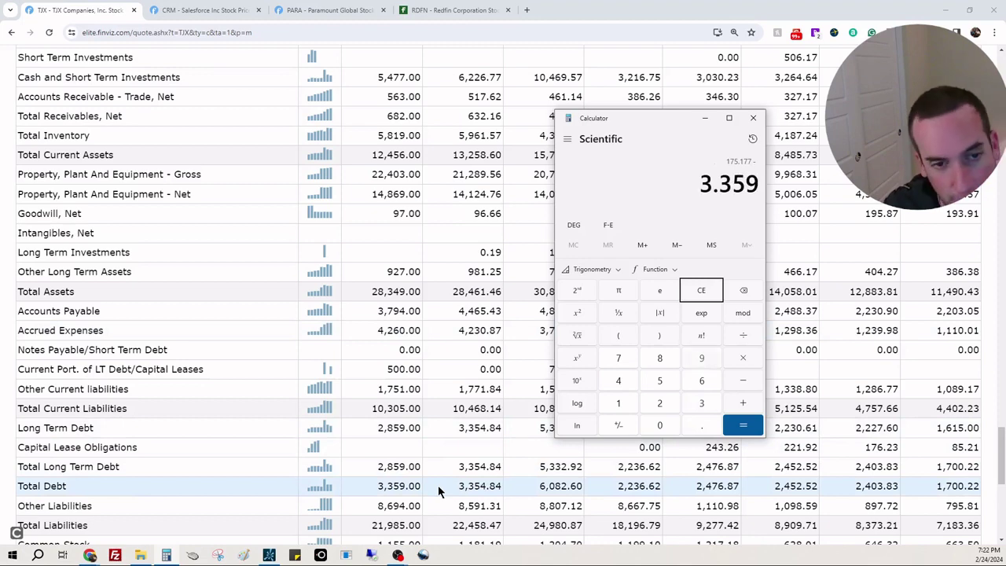
pyautogui.press('Return')
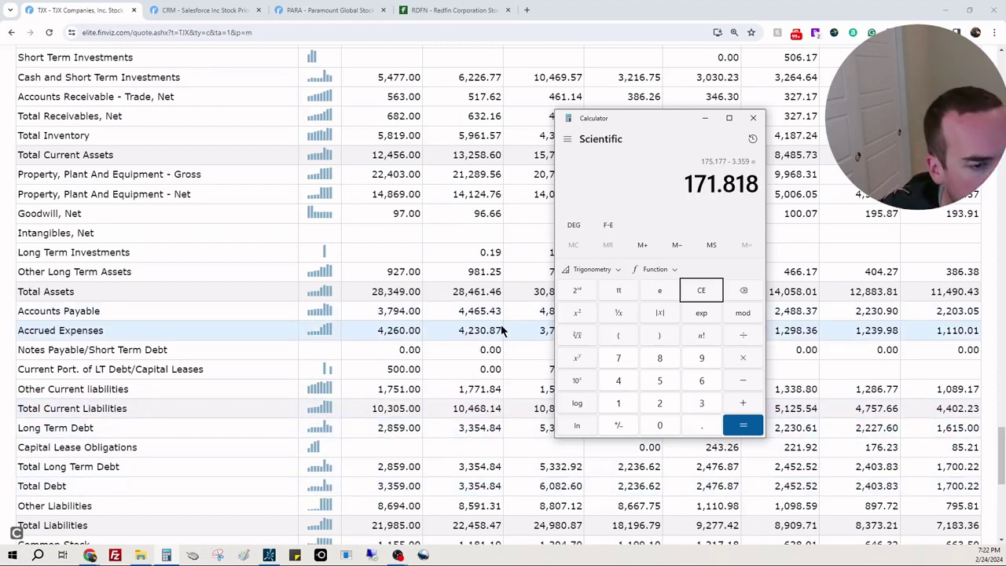
pyautogui.click(370, 294)
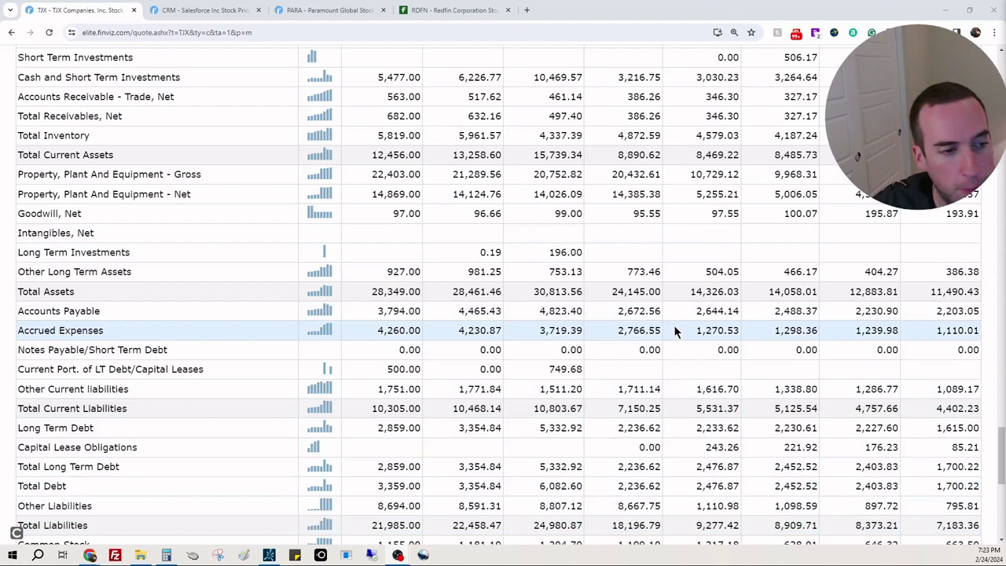
# Bring the calculator back beside the stock's key statistics, clear of the share figures, and divide the result by the 1.14 billion share float.
pyautogui.scroll(2, 673, 329)
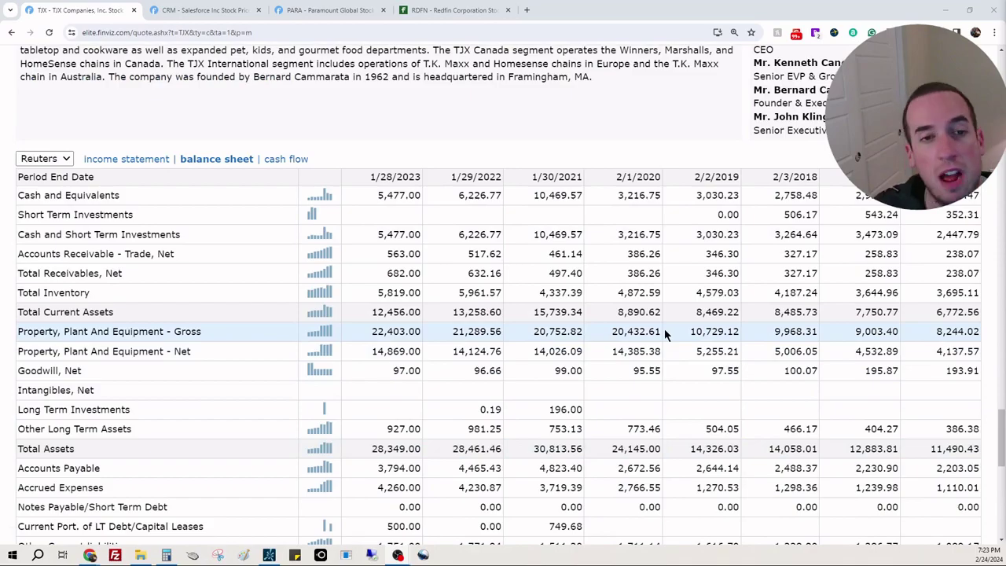
pyautogui.scroll(20, 504, 434)
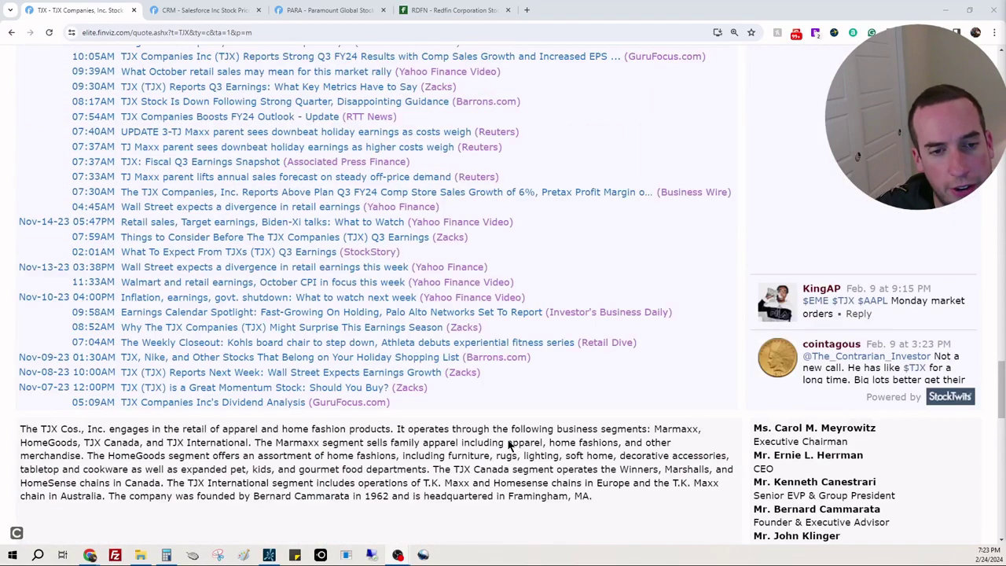
pyautogui.scroll(4, 512, 456)
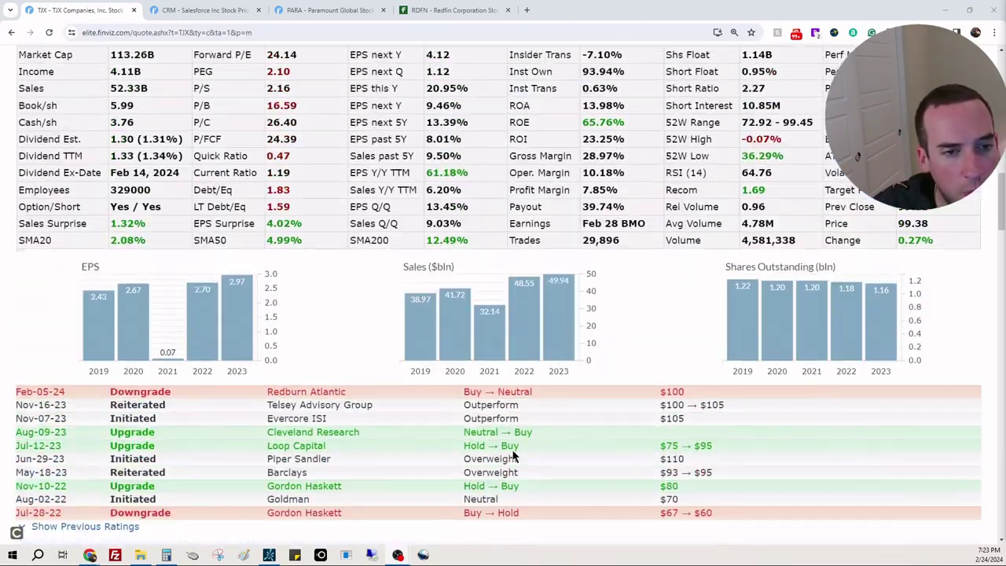
pyautogui.scroll(1, 508, 429)
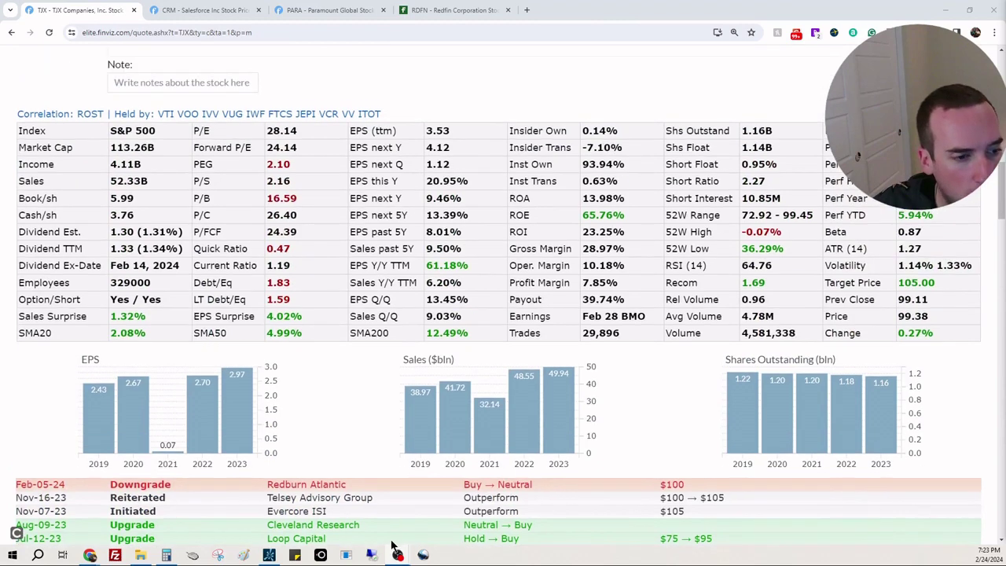
pyautogui.click(167, 555)
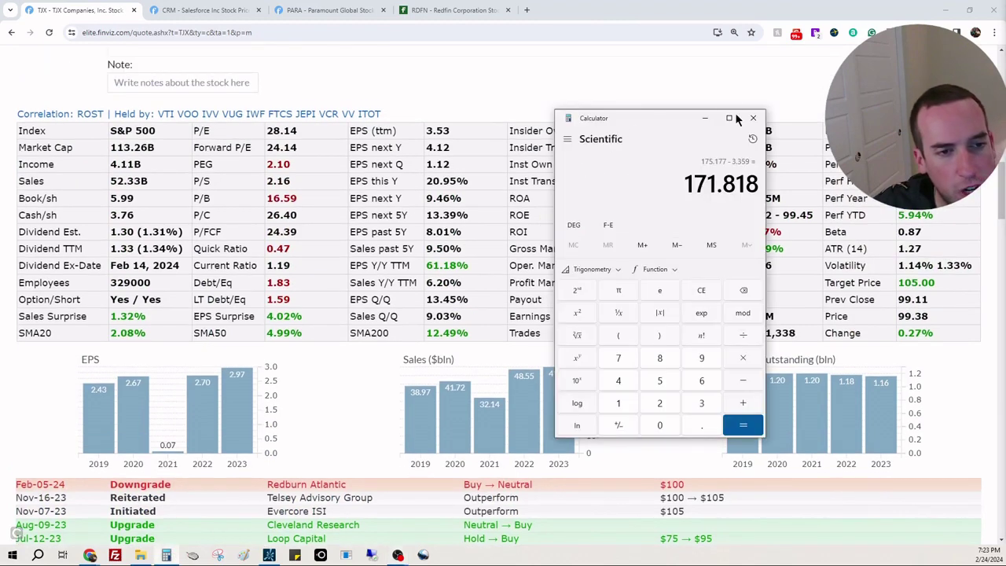
pyautogui.moveTo(665, 114); pyautogui.dragTo(463, 99)
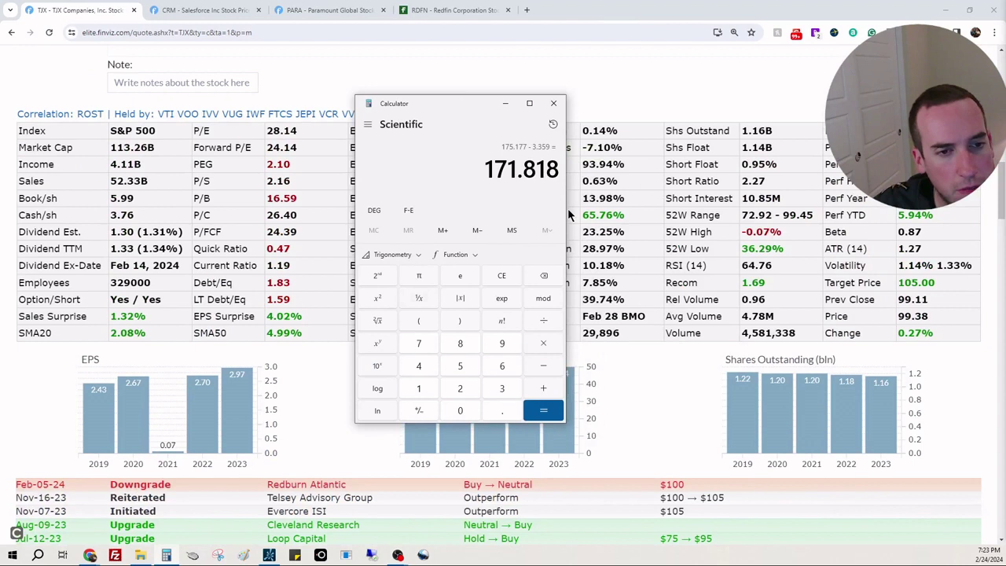
pyautogui.press('/')
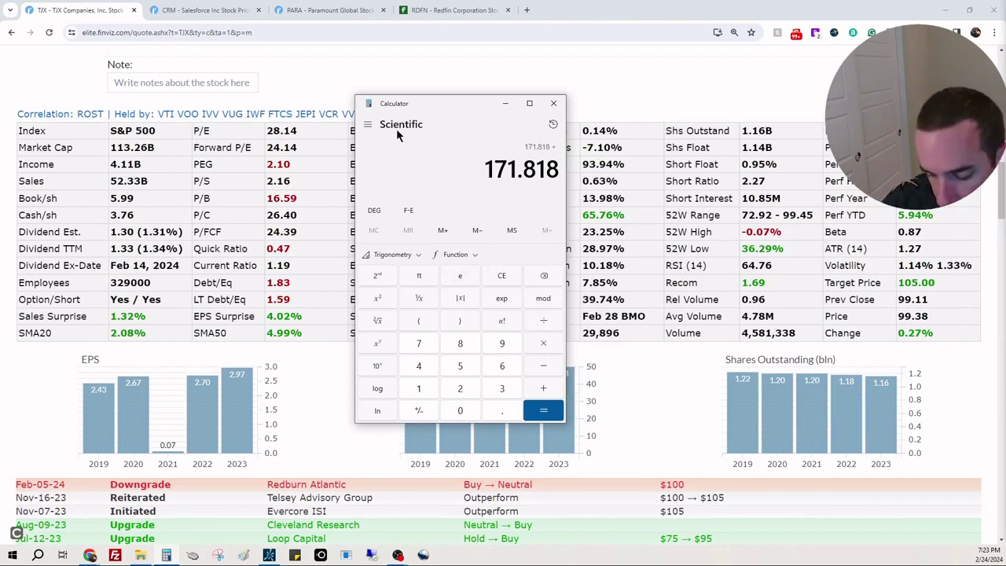
pyautogui.write('1.14')
pyautogui.press('Return')
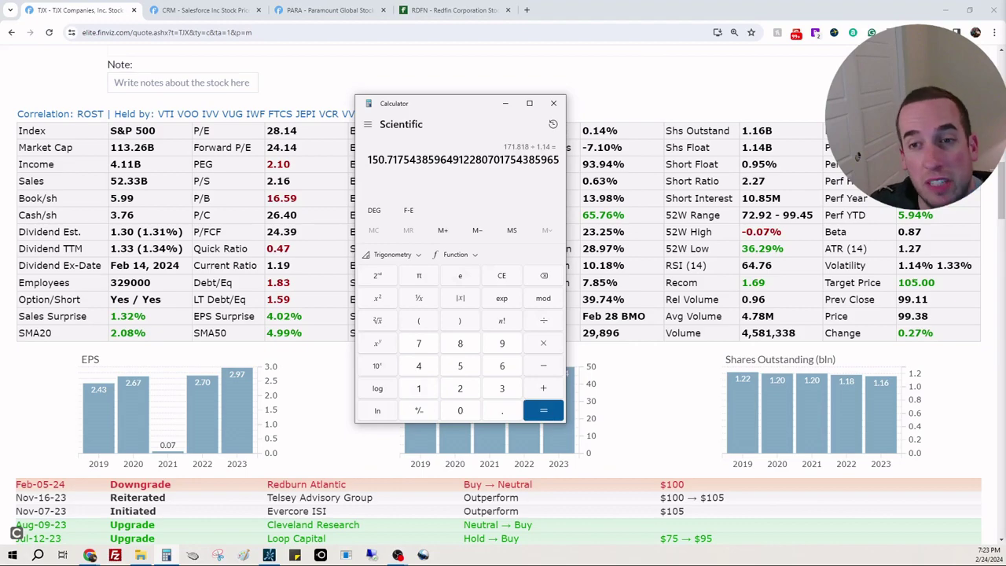
# Review the TJX monthly chart and indicators, the annual EPS and sales charts, and the analyst ratings with price targets.
pyautogui.scroll(10, 715, 425)
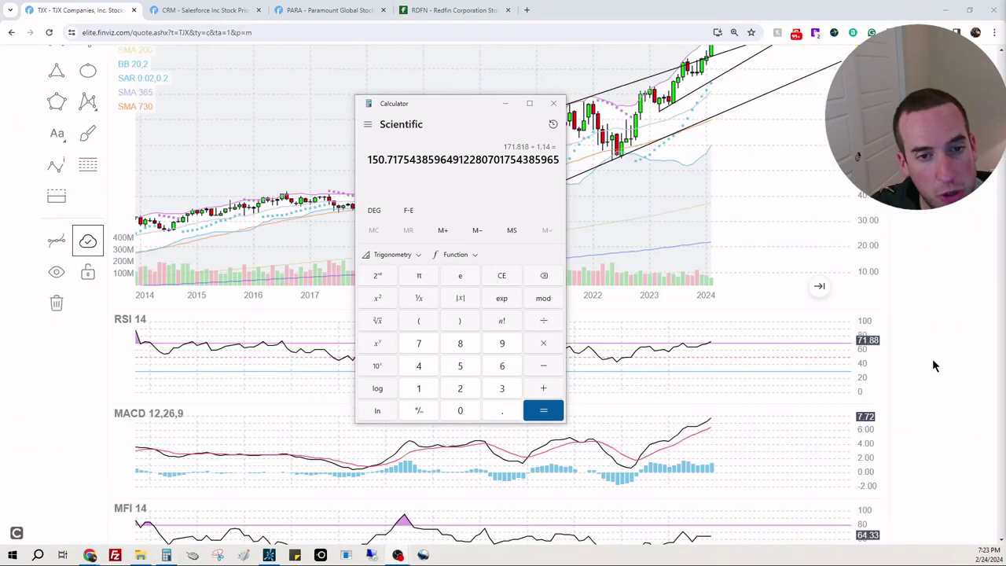
pyautogui.scroll(-5, 958, 271)
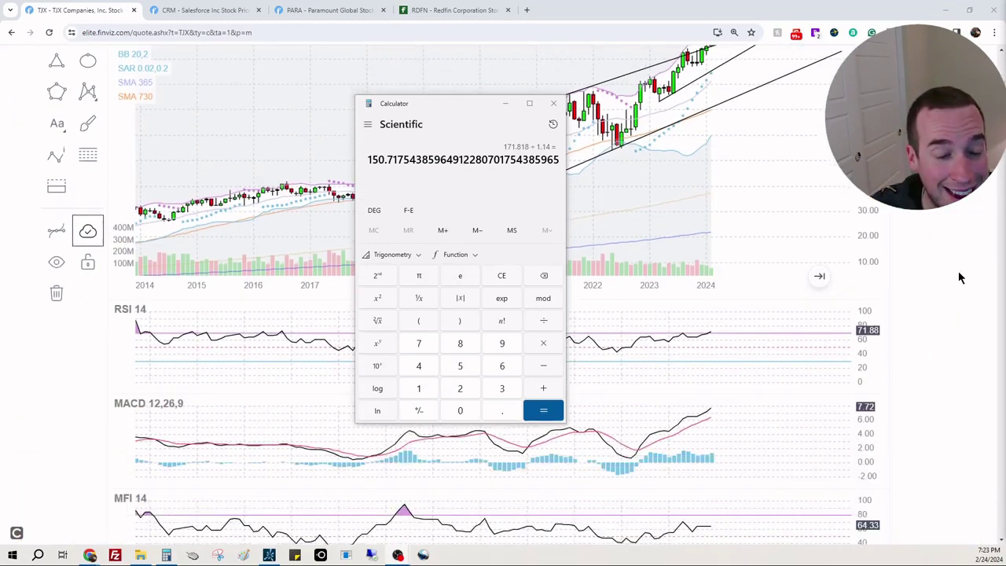
pyautogui.scroll(-7, 958, 270)
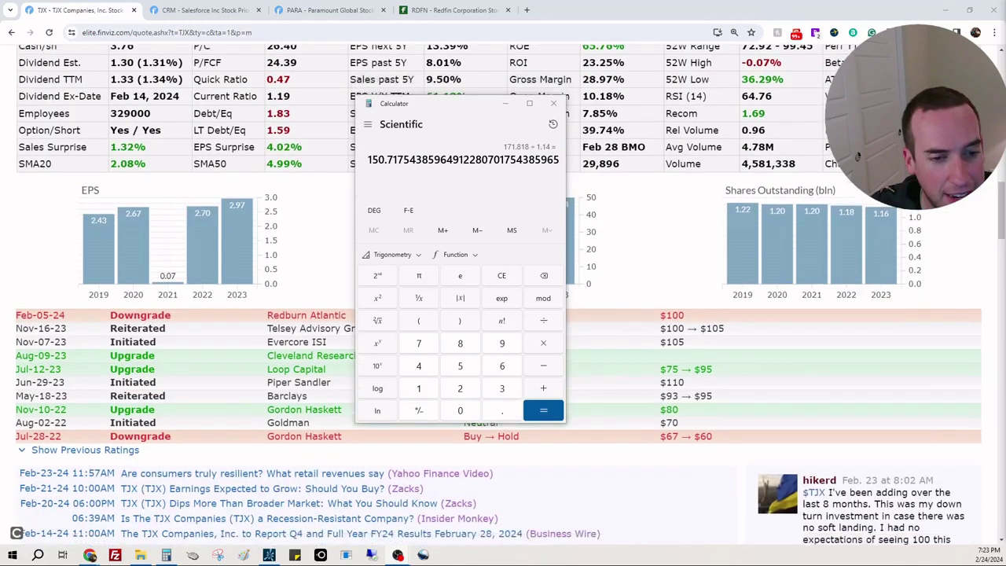
pyautogui.scroll(-2, 503, 315)
pyautogui.click(774, 232)
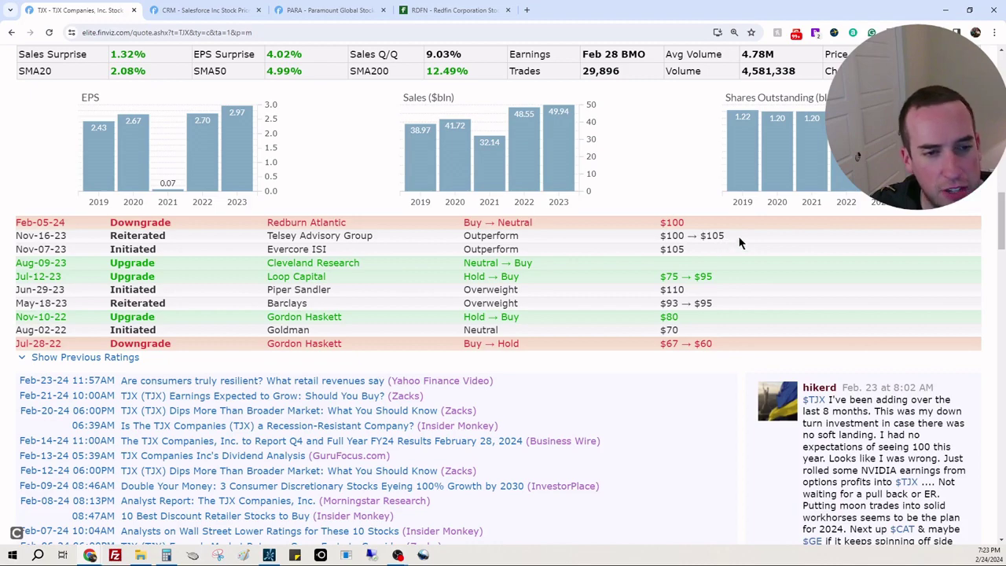
pyautogui.scroll(6, 739, 239)
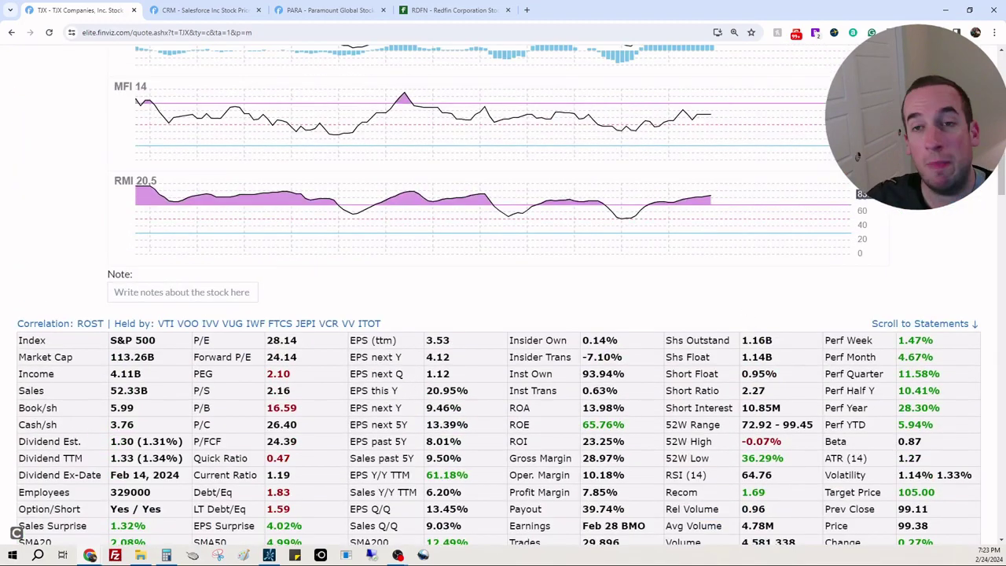
pyautogui.scroll(1, 517, 496)
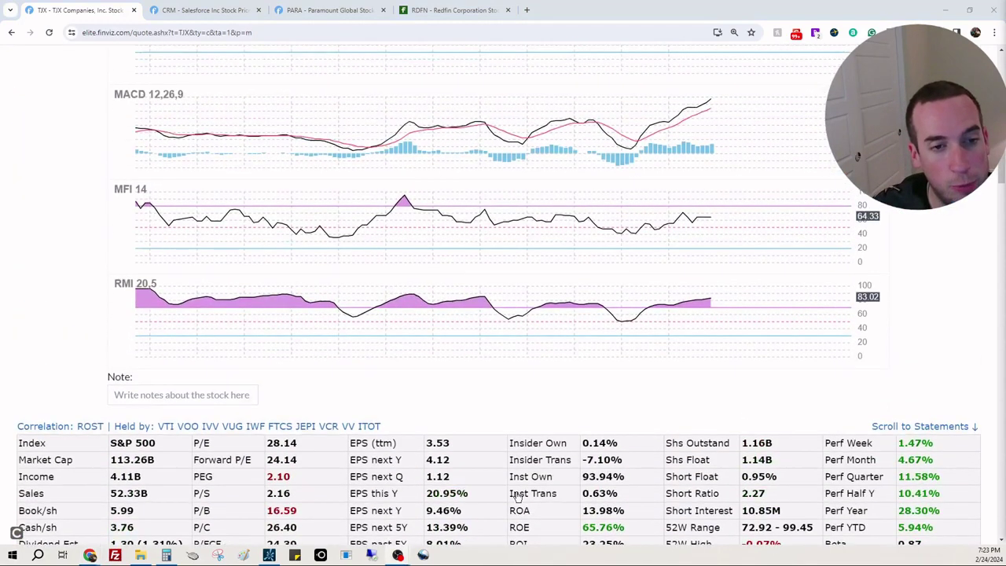
pyautogui.scroll(6, 517, 497)
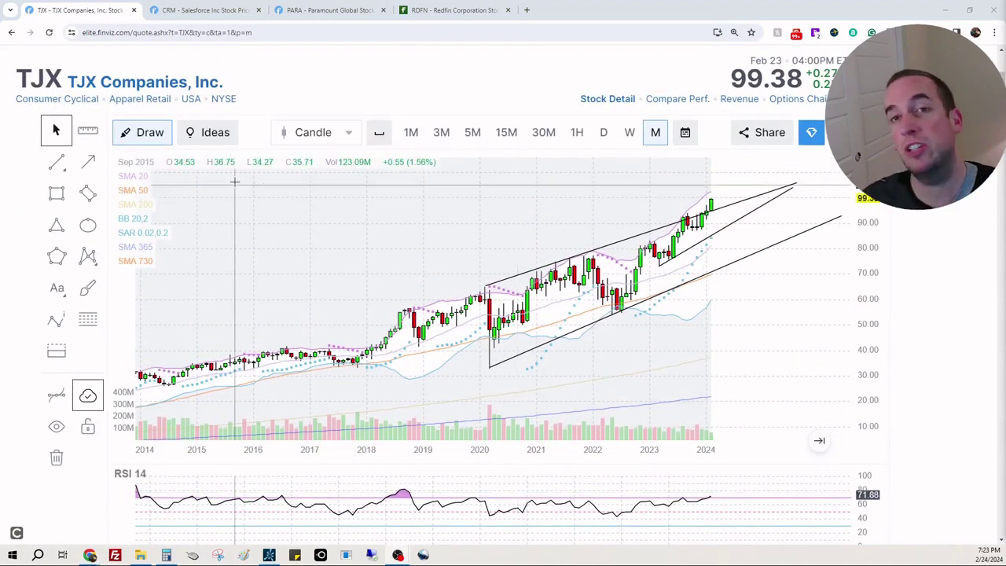
# Switch to Fintel and load the TJX institutional ownership page in place of the Redfin one.
pyautogui.click(466, 14)
pyautogui.doubleClick(417, 29)
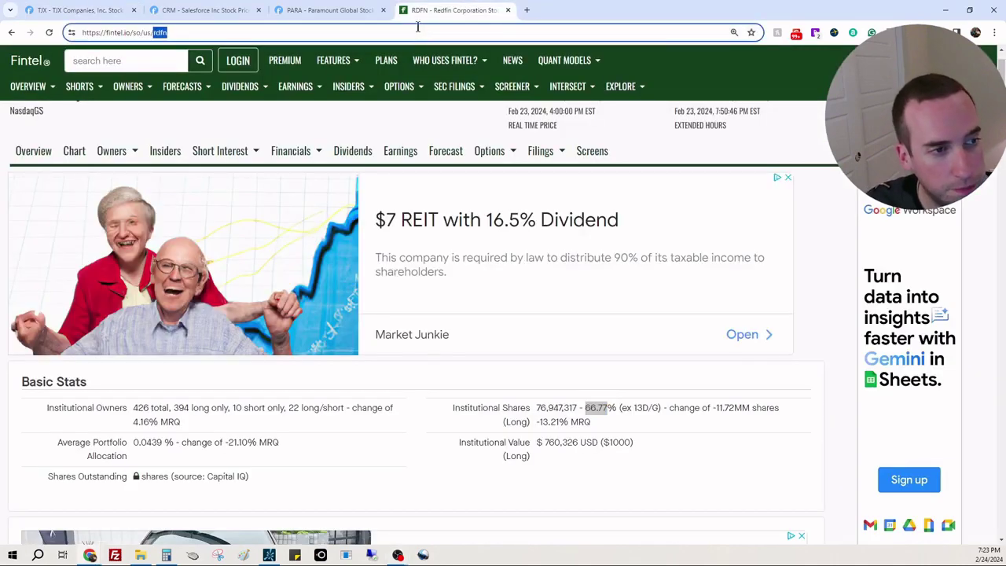
pyautogui.write('tjx')
pyautogui.press('Return')
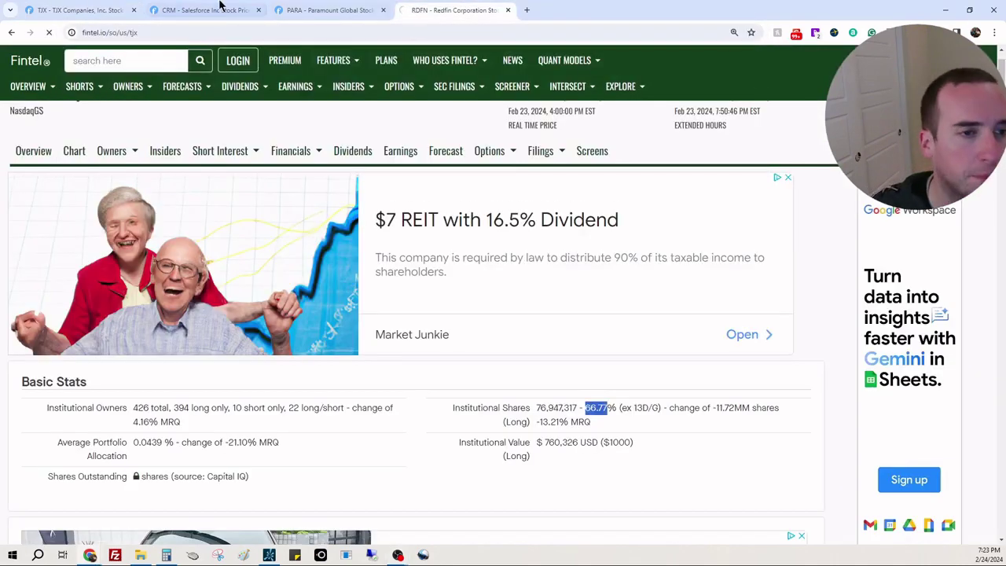
# Compare the TJX ownership figures in the Finviz key statistics with Fintel's basic stats on institutional owners and shares.
pyautogui.click(78, 10)
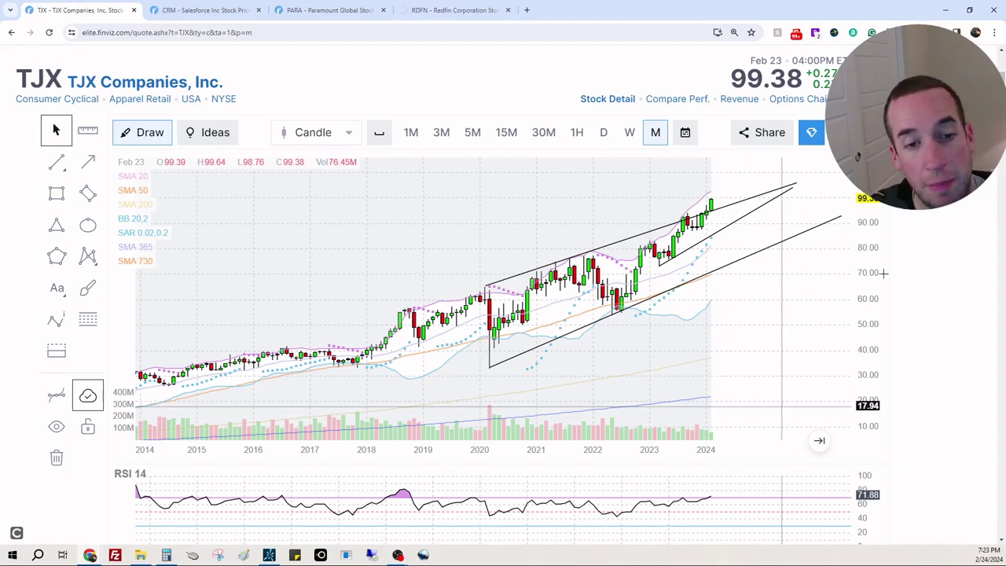
pyautogui.scroll(-9, 886, 267)
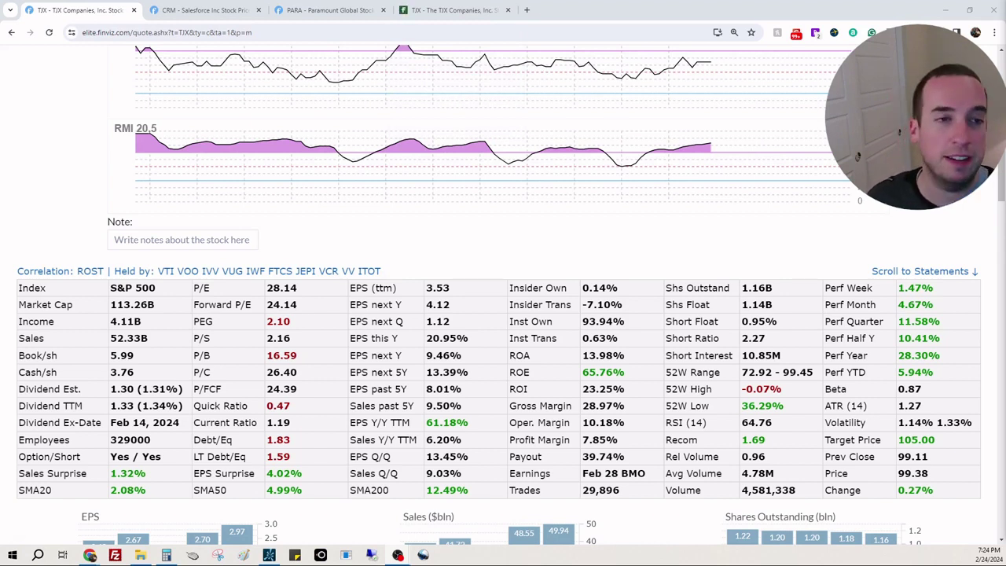
pyautogui.click(448, 10)
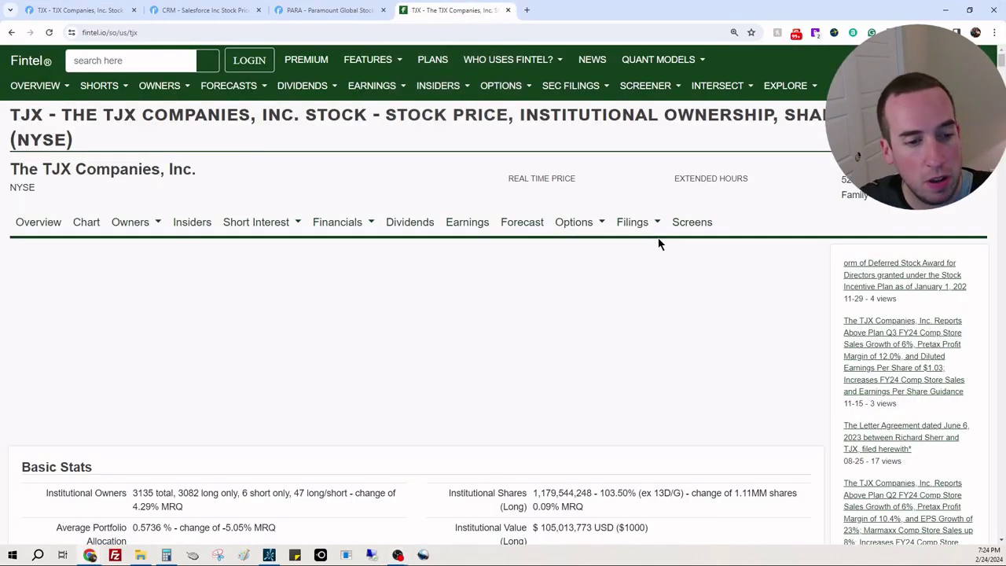
pyautogui.scroll(-3, 804, 334)
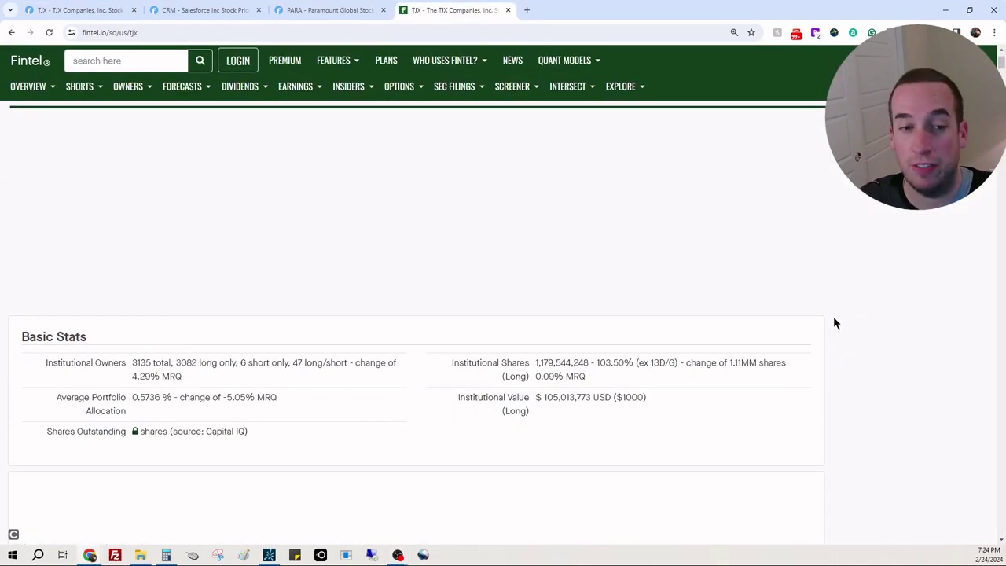
pyautogui.scroll(-3, 834, 317)
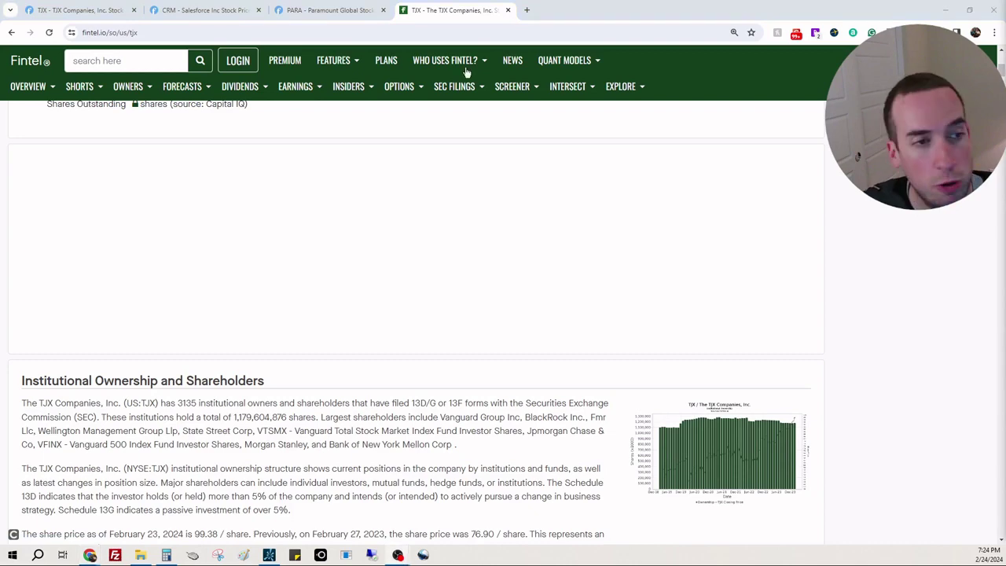
pyautogui.click(96, 10)
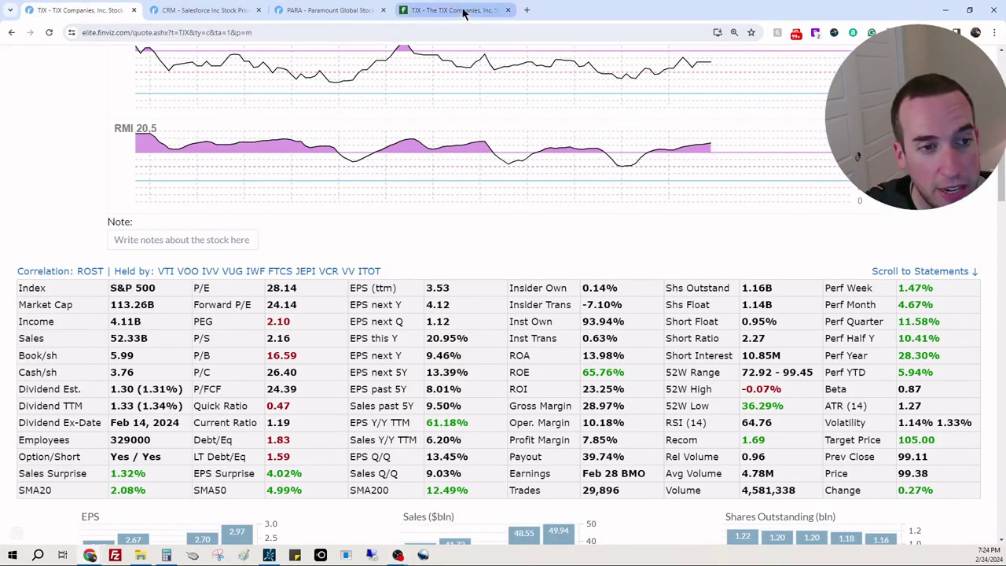
# Examine the major shareholders' position changes and the list of 13F and NPORT filings for TJX on Fintel.
pyautogui.click(463, 11)
pyautogui.scroll(-2, 782, 242)
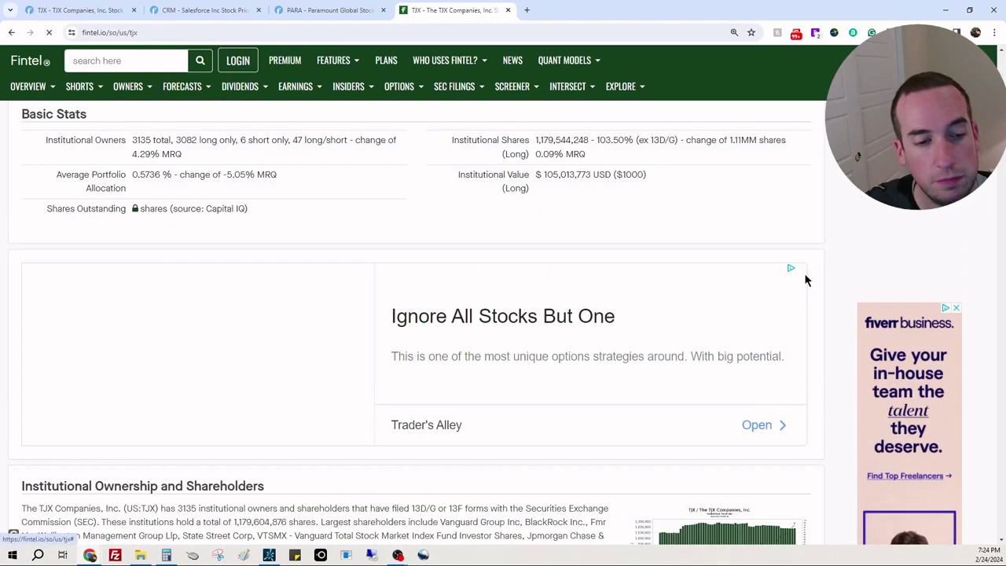
pyautogui.scroll(-10, 808, 282)
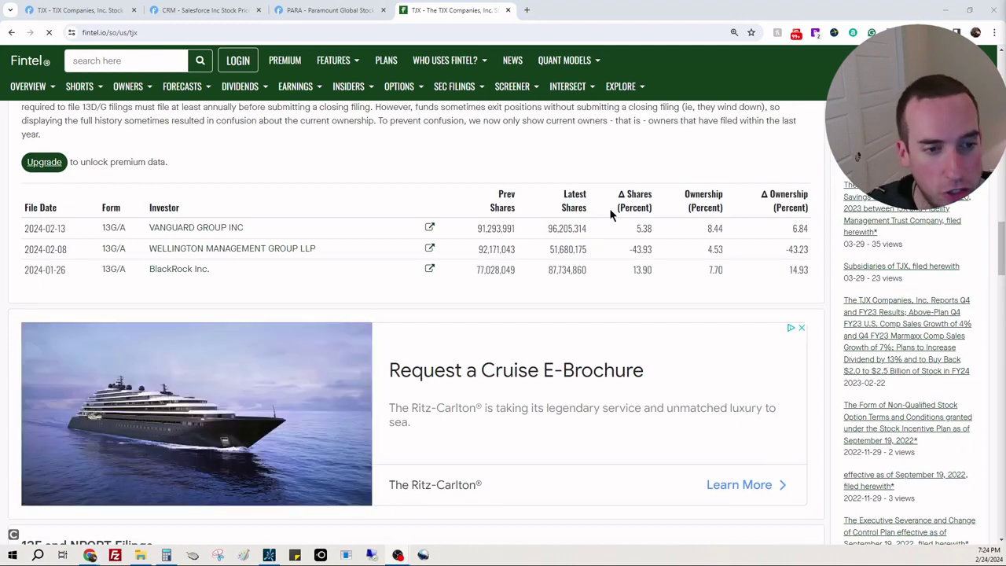
pyautogui.scroll(-8, 713, 247)
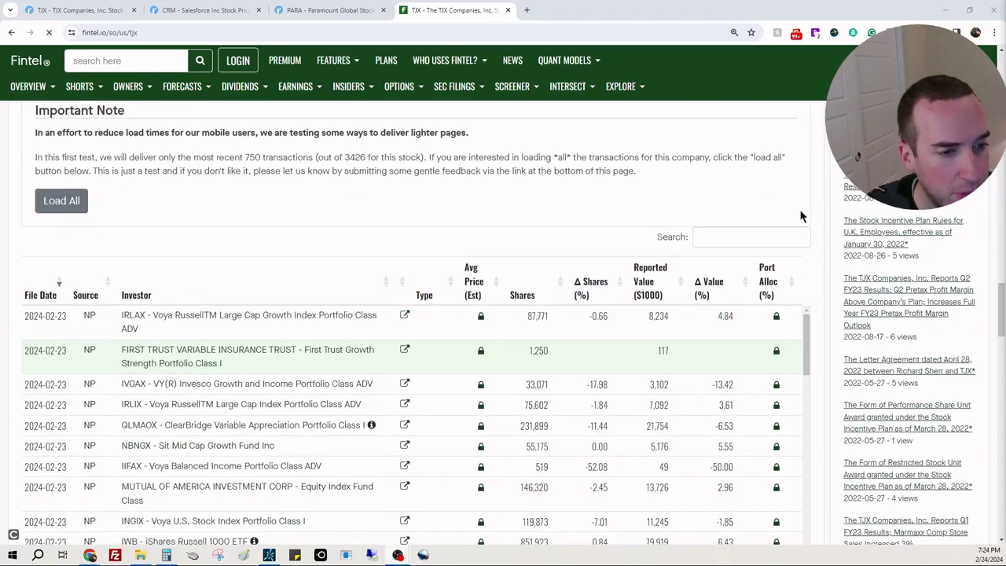
pyautogui.scroll(-10, 802, 216)
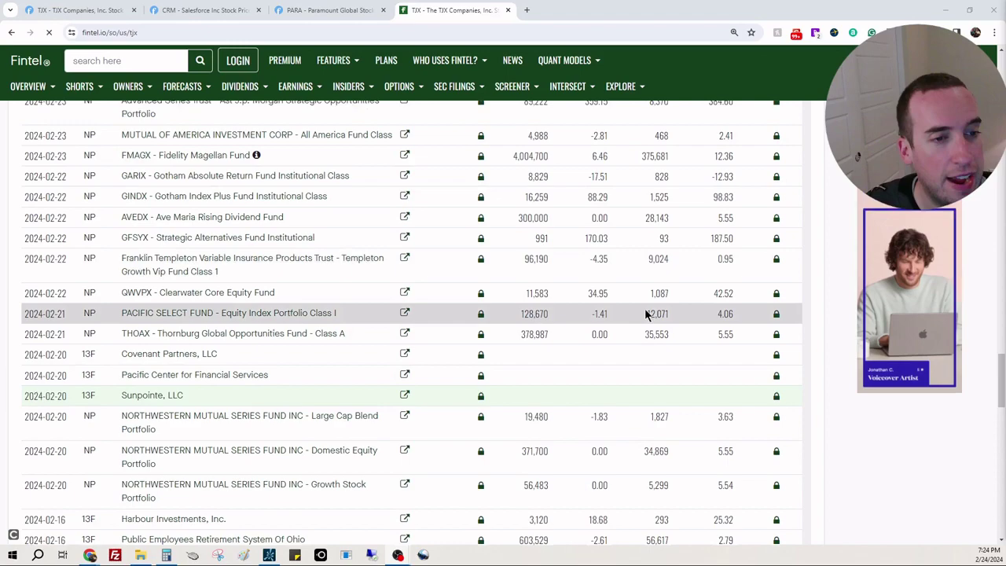
pyautogui.scroll(10, 644, 313)
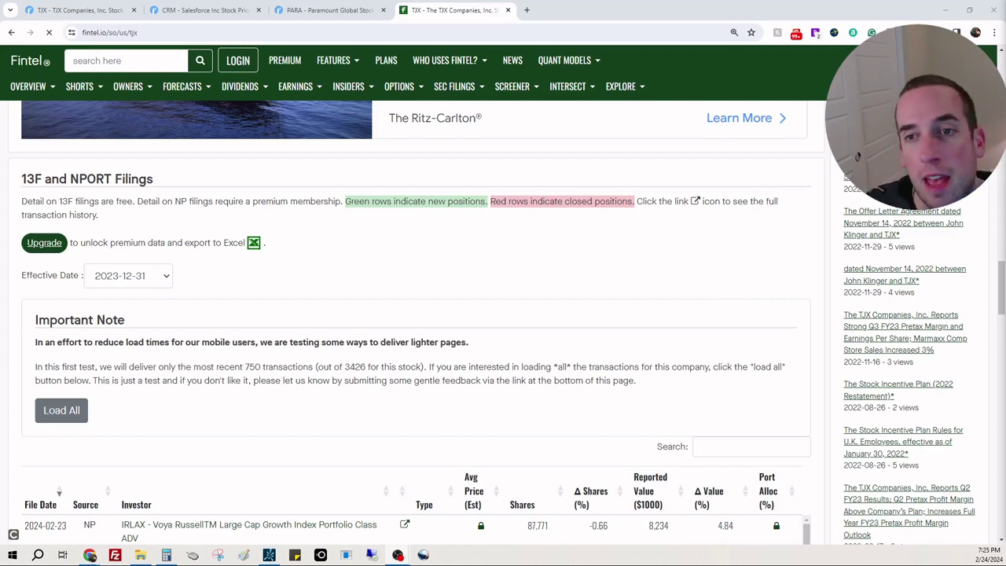
# Return to the TJX page on Finviz and review the monthly chart, key statistics, annual EPS and sales, and analyst ratings.
pyautogui.click(201, 10)
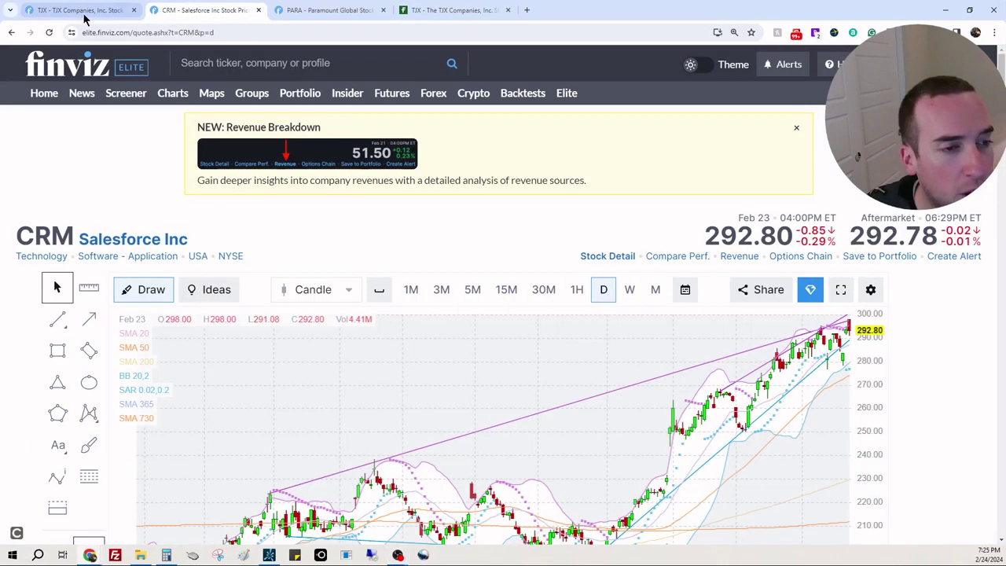
pyautogui.click(85, 13)
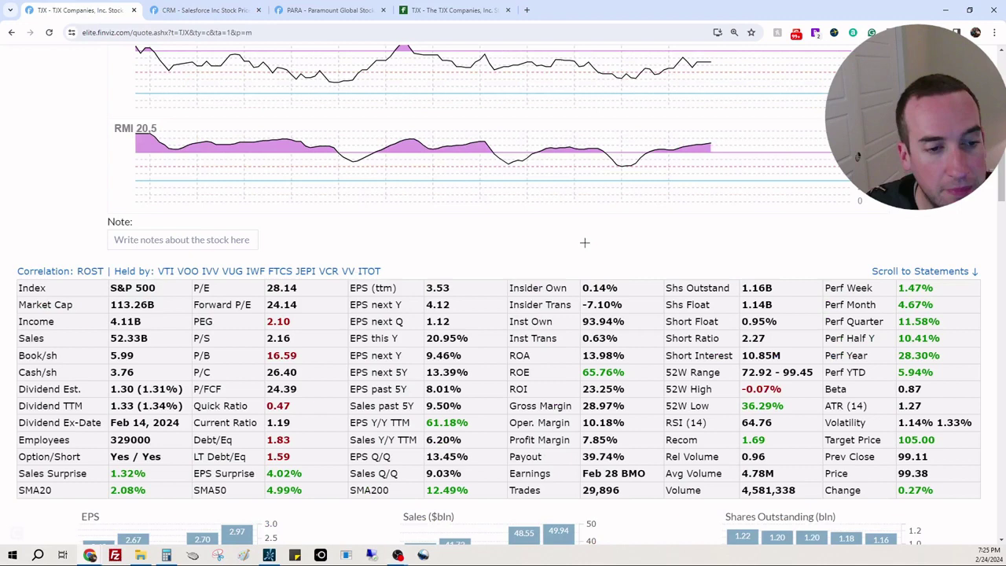
pyautogui.scroll(10, 584, 242)
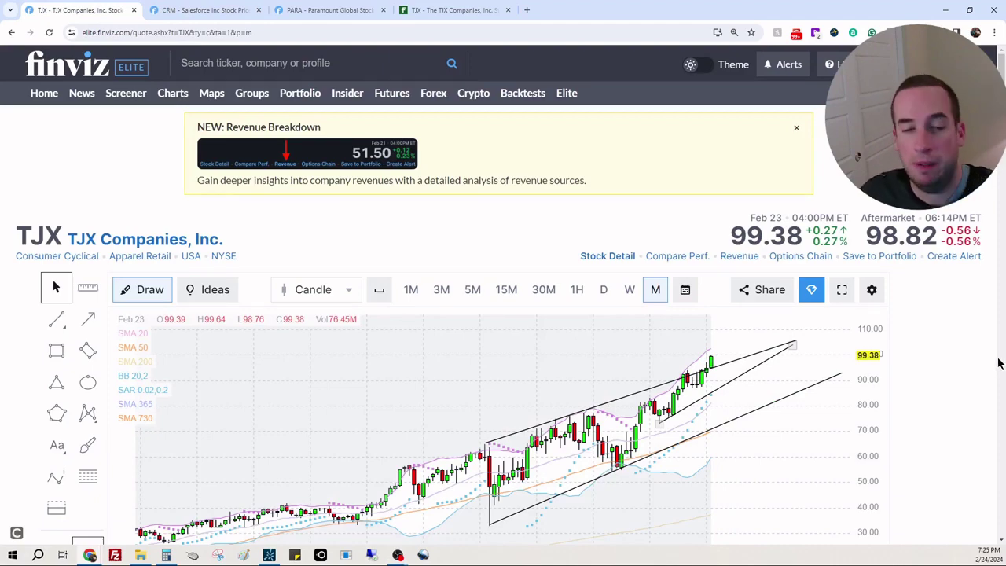
pyautogui.scroll(-2, 1000, 364)
pyautogui.scroll(-15, 1000, 364)
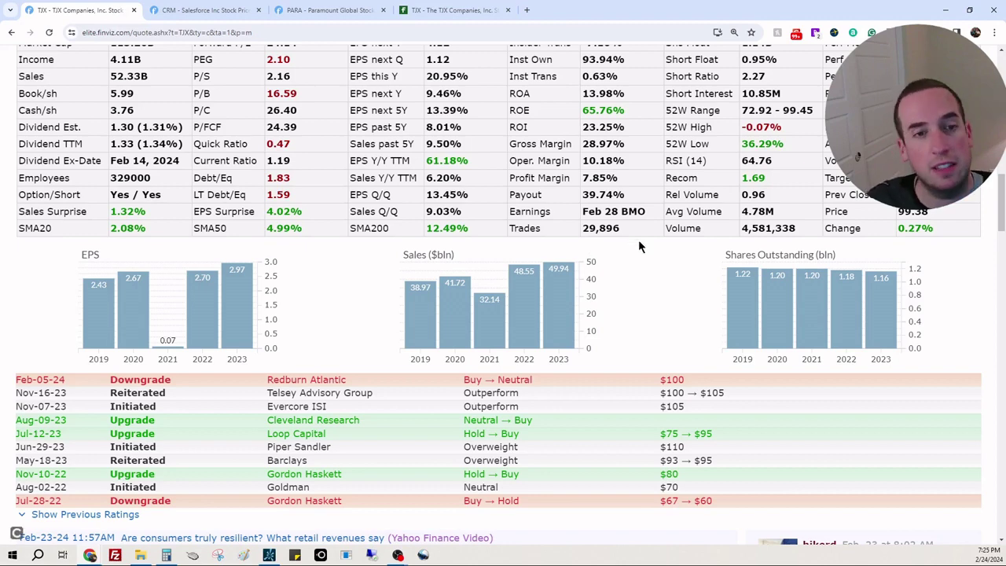
pyautogui.scroll(1, 638, 239)
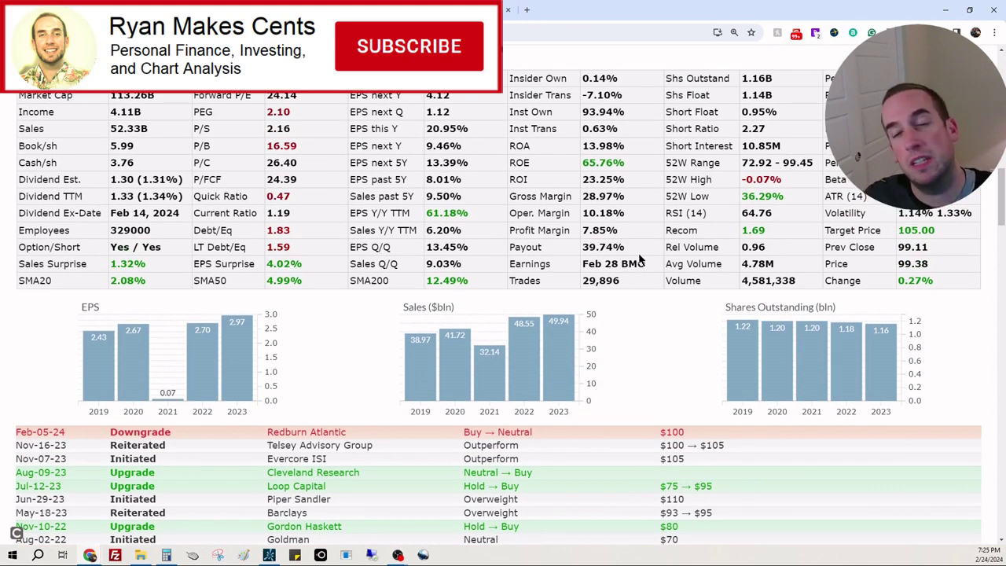